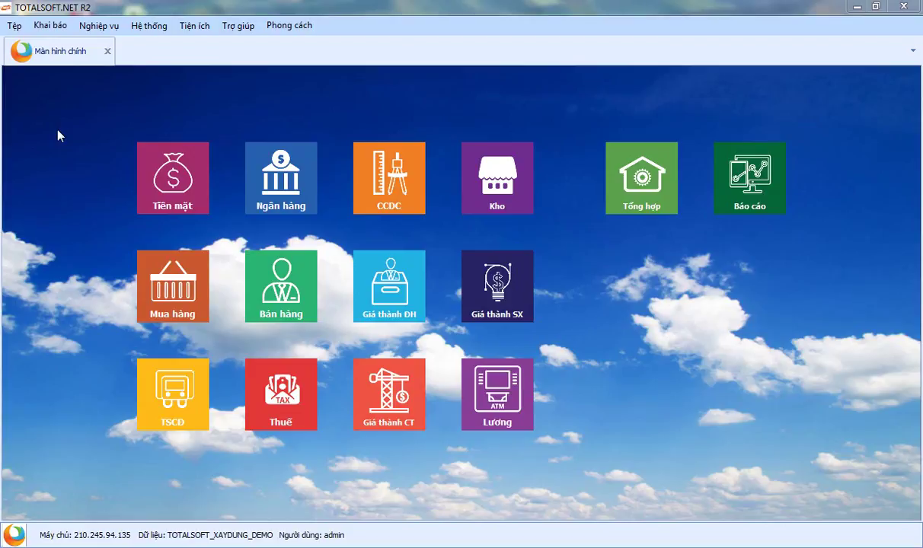
# Open the Mua hàng purchasing module and start a new purchase voucher.
pyautogui.click(163, 282)
pyautogui.click(236, 216)
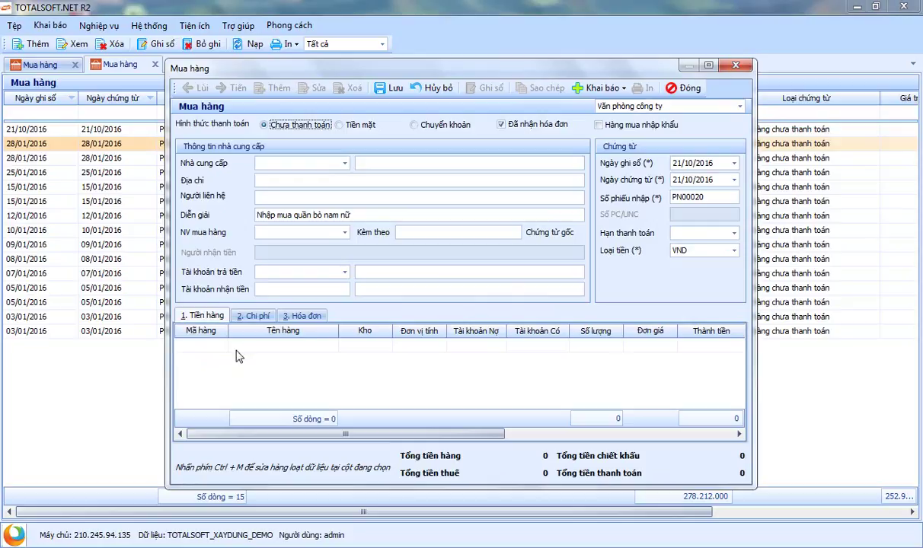
pyautogui.moveTo(414, 73)
pyautogui.mouseDown()
pyautogui.moveTo(403, 71)
pyautogui.moveTo(412, 71)
pyautogui.mouseUp()
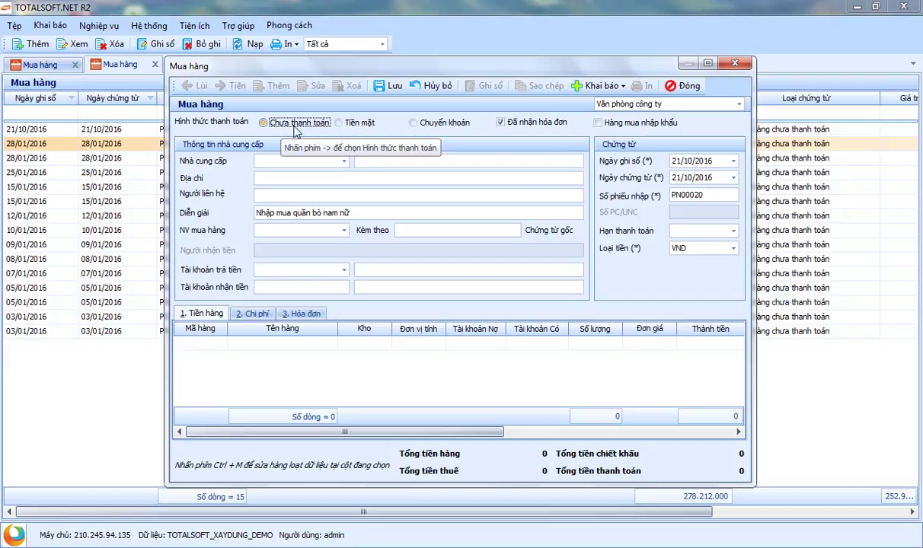
pyautogui.click(354, 128)
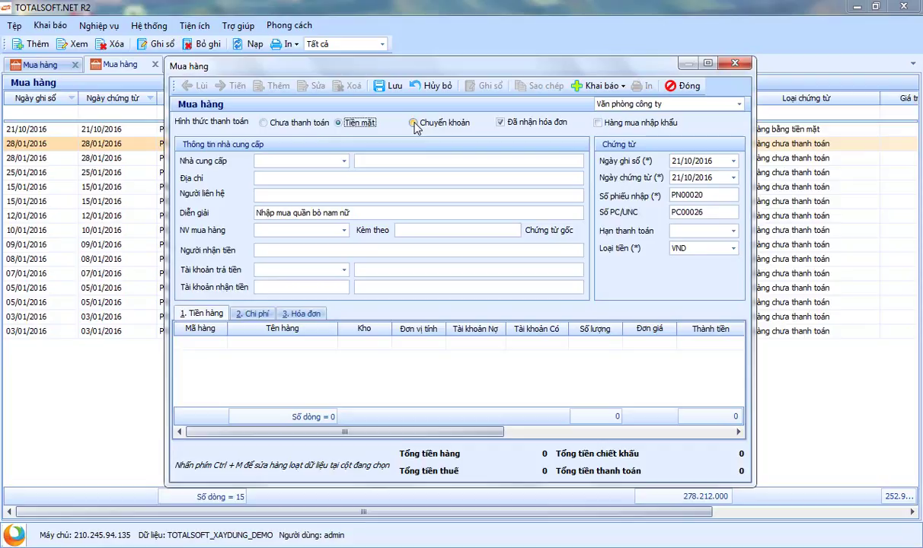
pyautogui.click(265, 123)
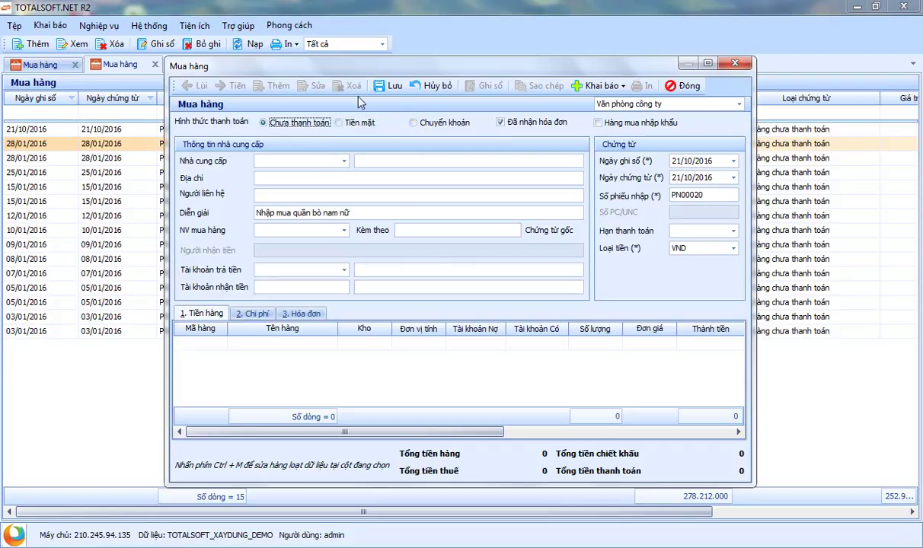
pyautogui.moveTo(436, 71); pyautogui.dragTo(434, 70)
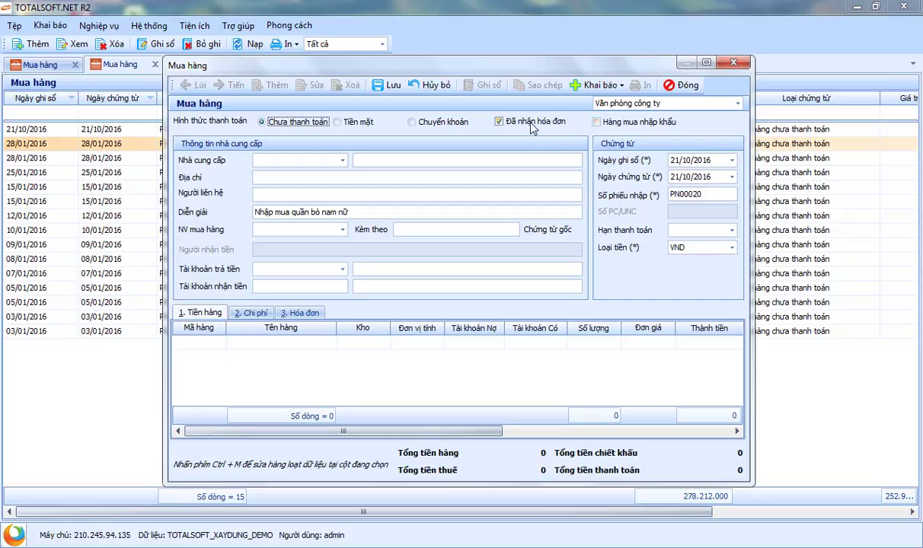
pyautogui.click(603, 124)
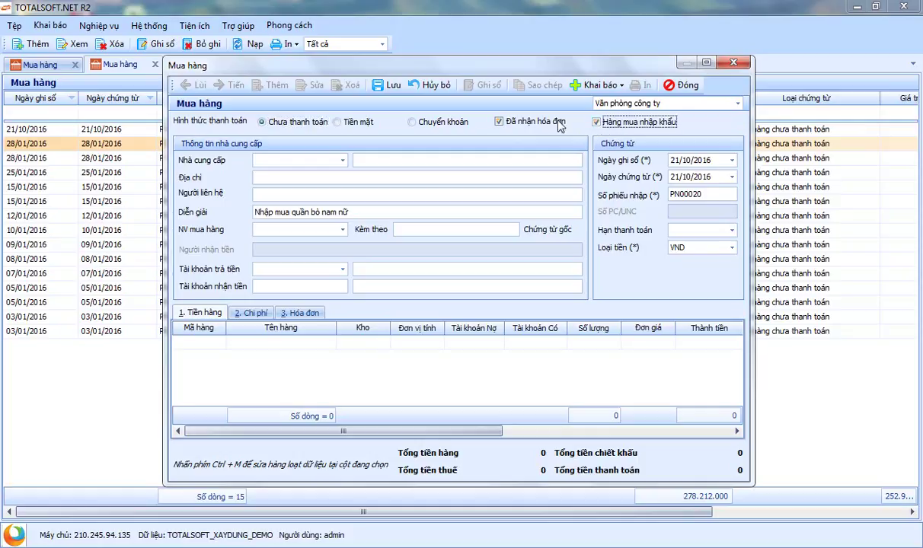
pyautogui.click(615, 123)
# Set the supplier to ĐT00006, Công ty Cổ phần cơ khí ô tô Nghệ An, and enter the contact person's full name.
pyautogui.click(342, 161)
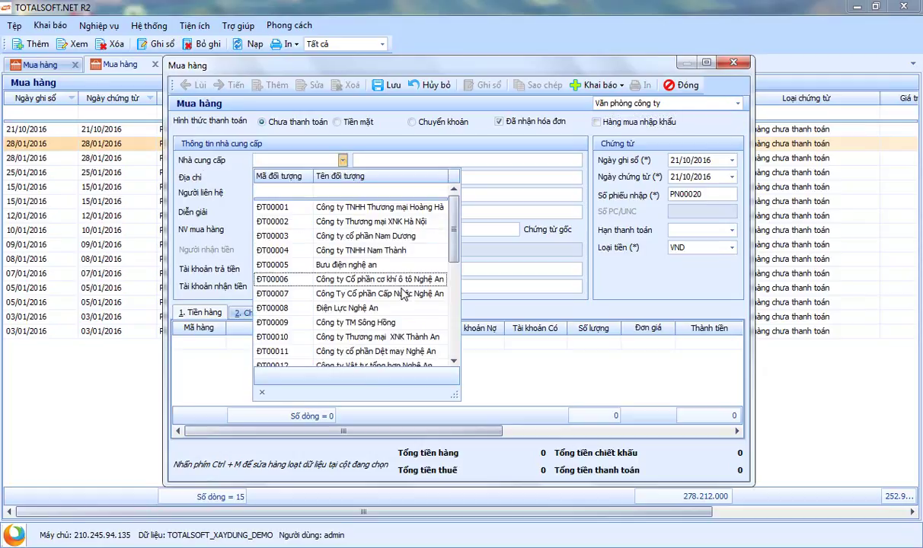
pyautogui.moveTo(455, 229); pyautogui.dragTo(456, 244)
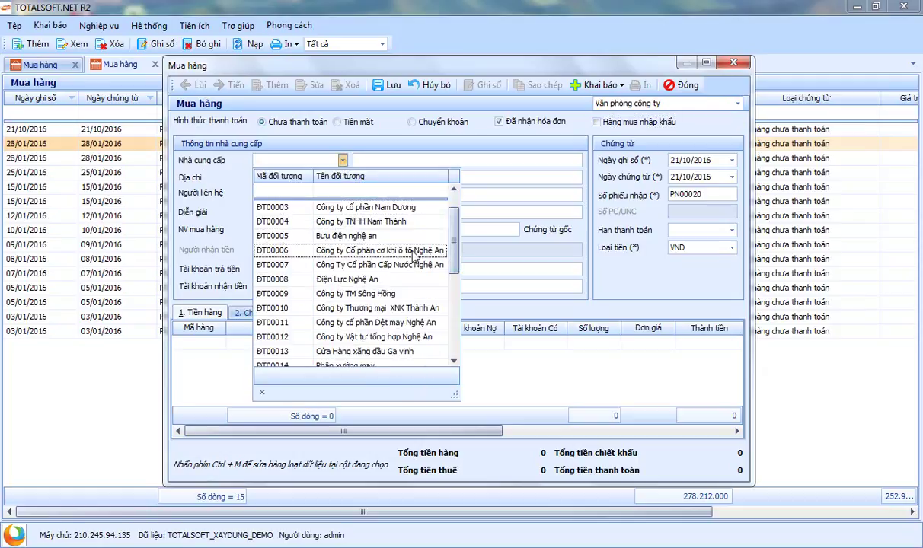
pyautogui.click(411, 251)
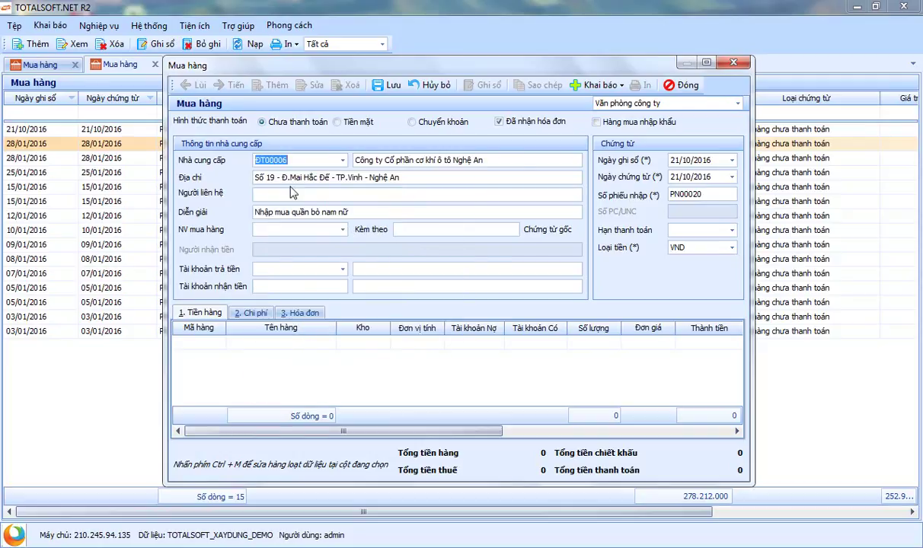
pyautogui.click(306, 195)
pyautogui.write('Nguyeễn Văn A')
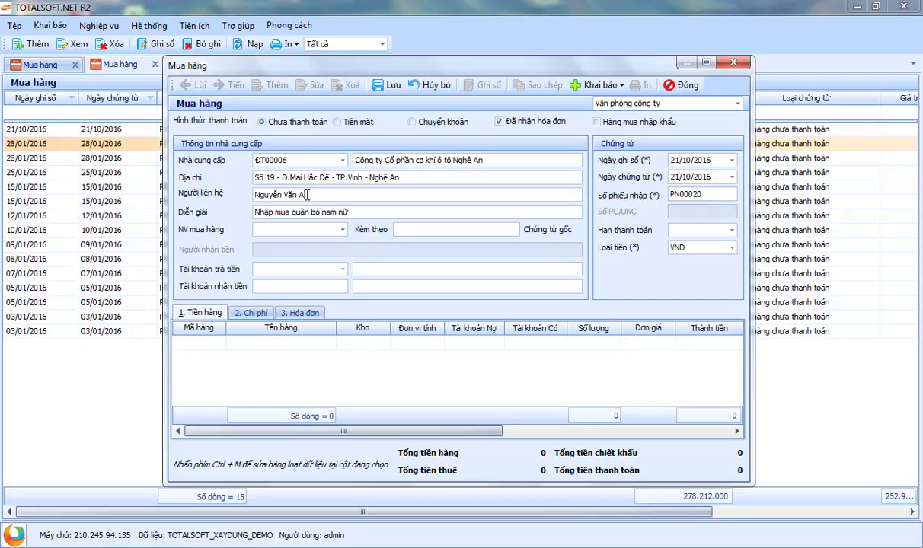
# Change the voucher's description (Diễn giải) to "Nhập mua thép xây dựng".
pyautogui.press('Tab')
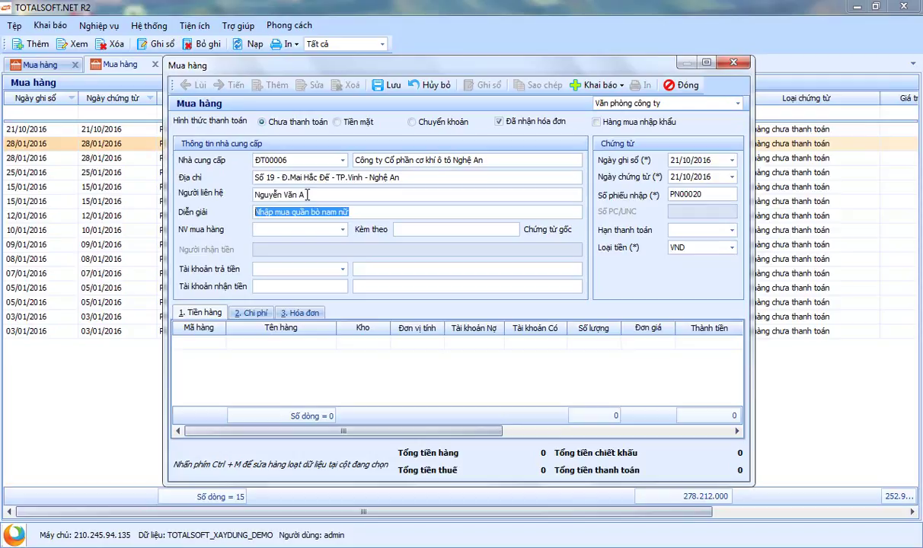
pyautogui.press('End')
pyautogui.press('BackSpace')
pyautogui.press('BackSpace')
pyautogui.press('BackSpace')
pyautogui.press('BackSpace')
pyautogui.press('BackSpace')
pyautogui.press('BackSpace')
pyautogui.press('BackSpace')
pyautogui.press('BackSpace')
pyautogui.press('BackSpace')
pyautogui.press('BackSpace')
pyautogui.press('BackSpace')
pyautogui.press('BackSpace')
pyautogui.press('BackSpace')
pyautogui.press('BackSpace')
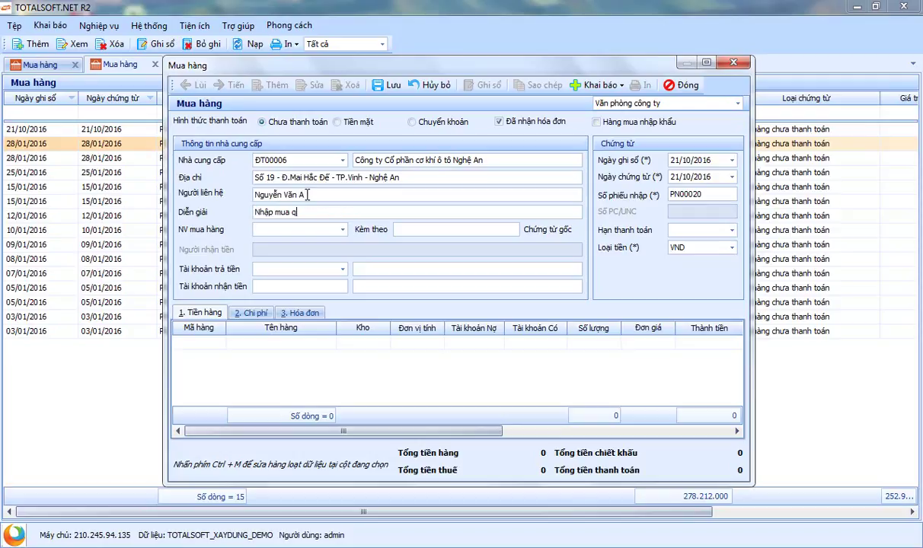
pyautogui.write('thép xây dựng')
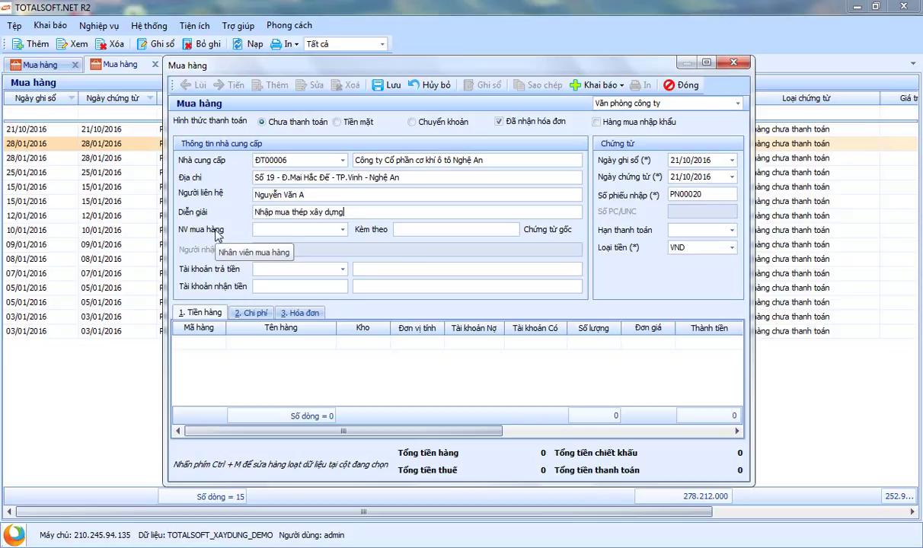
# Review the purchasing employee list and the voucher's attached-document, date and receipt number fields.
pyautogui.click(343, 230)
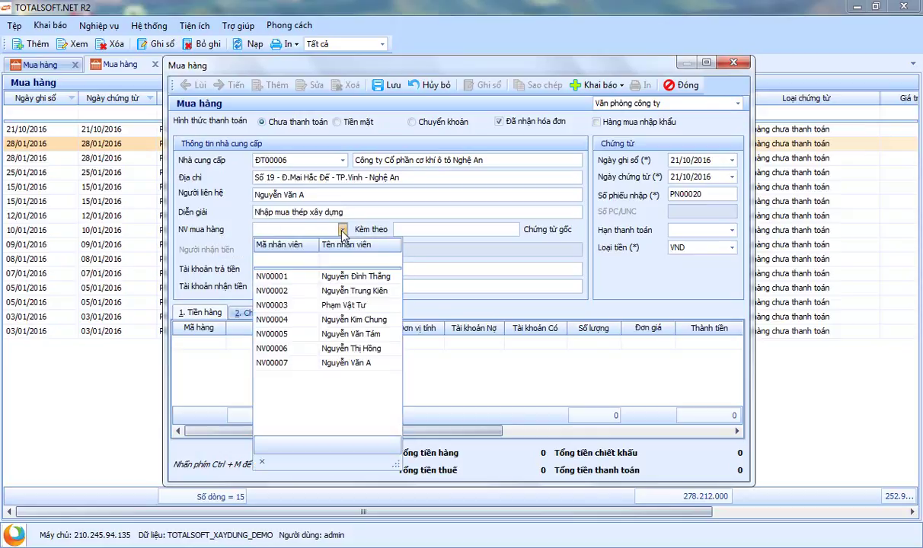
pyautogui.click(199, 229)
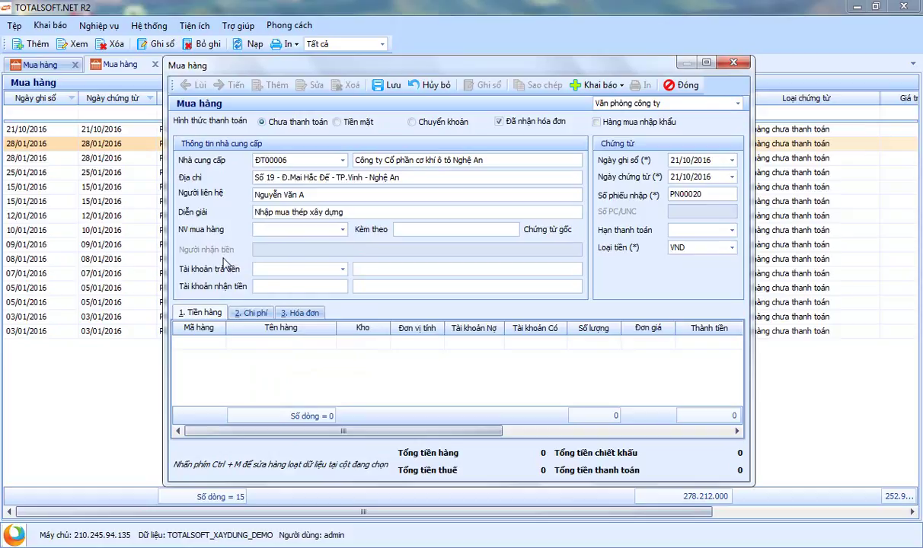
pyautogui.click(418, 228)
pyautogui.press('Tab')
pyautogui.press('Tab')
pyautogui.press('Tab')
pyautogui.press('Tab')
pyautogui.press('Tab')
pyautogui.press('Tab')
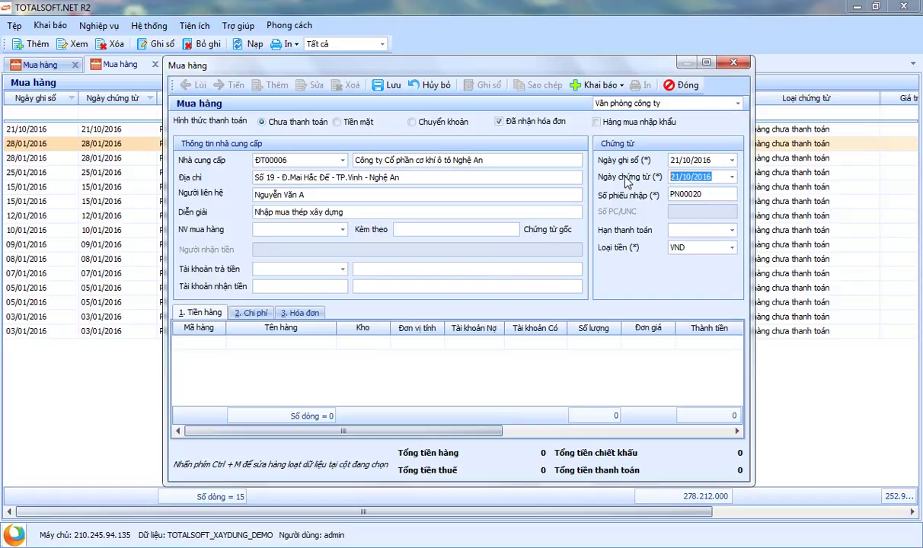
pyautogui.press('Tab')
pyautogui.press('Tab')
pyautogui.press('Tab')
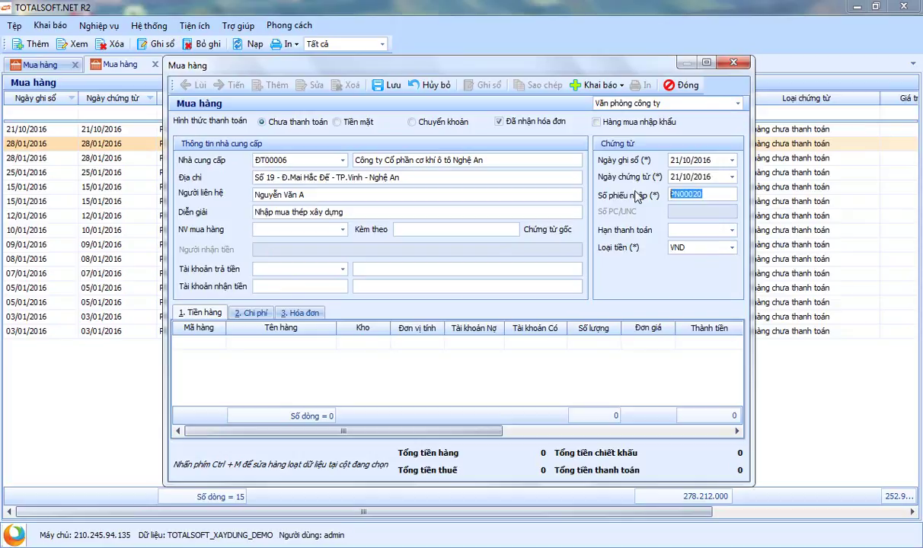
# Add item VLC0001 (Thép Phi 16) as the first goods line of the voucher.
pyautogui.press('Tab')
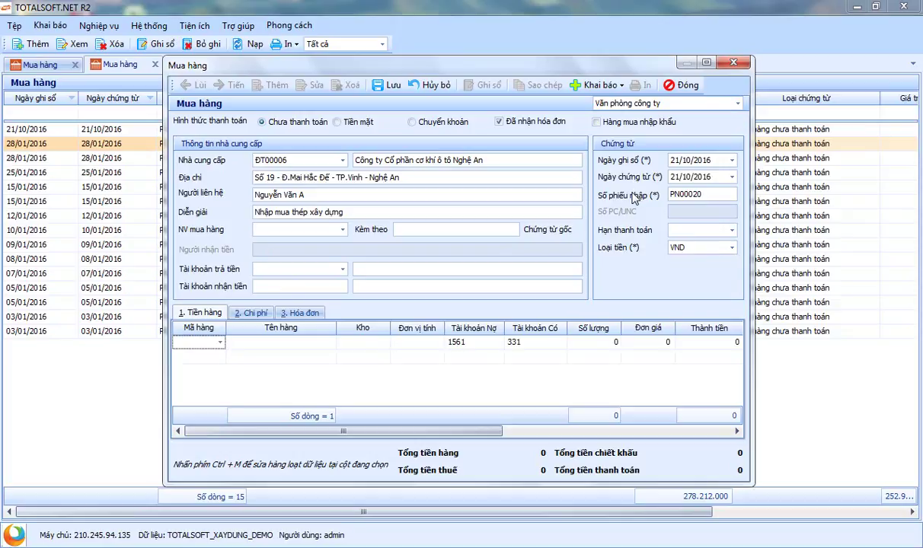
pyautogui.click(220, 344)
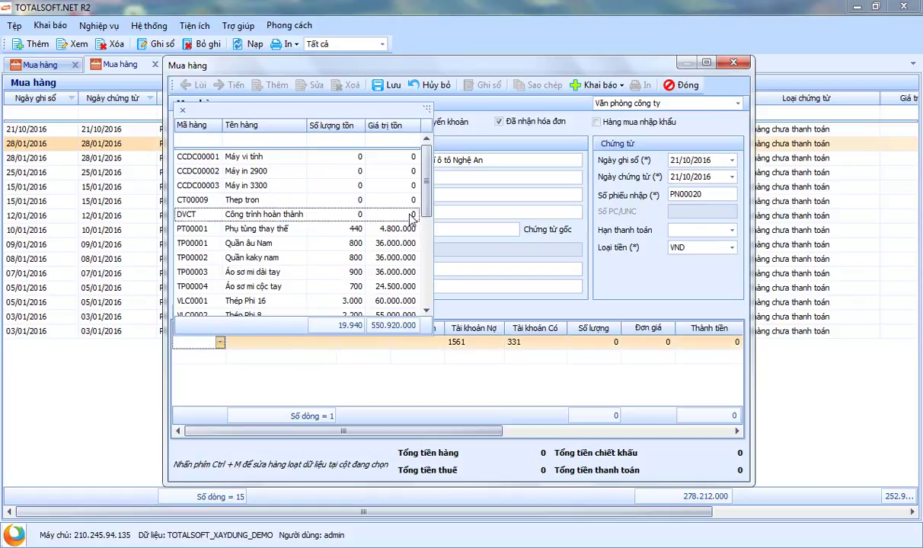
pyautogui.scroll(-2, 425, 199)
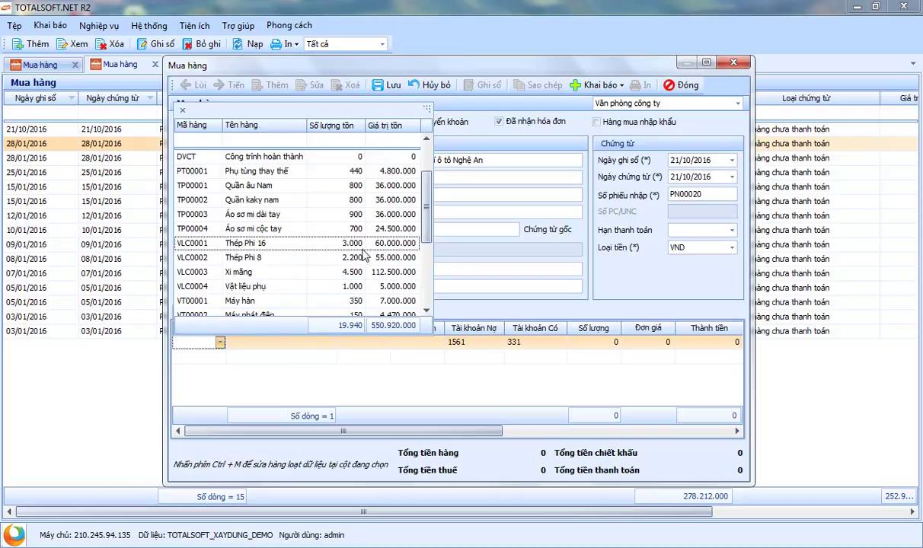
pyautogui.click(240, 242)
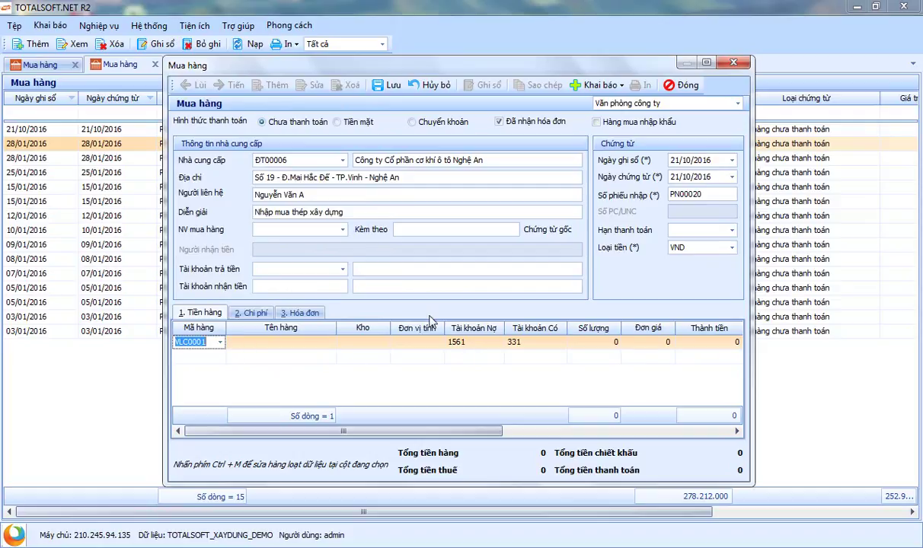
pyautogui.press('Return')
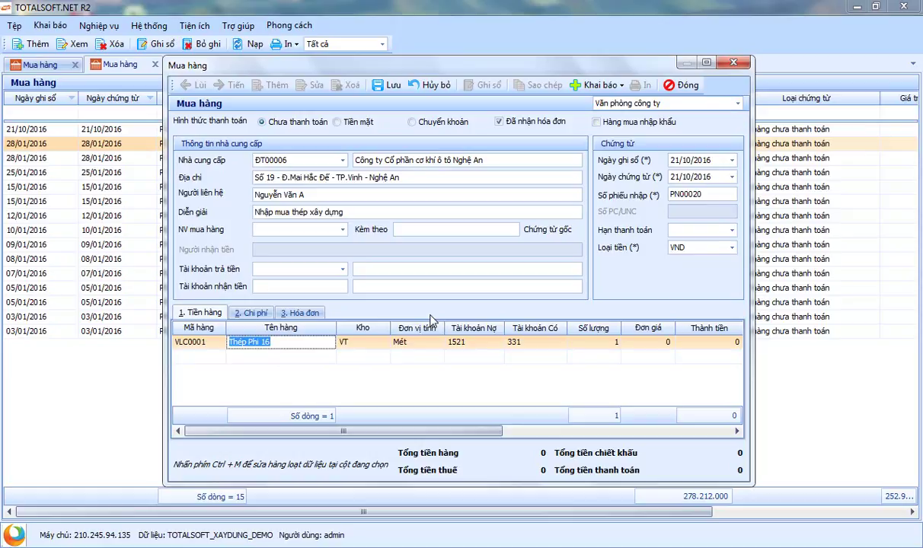
# Set the unit of the Thép Phi 16 line to Kg and accept its default warehouse and debit account.
pyautogui.press('Return')
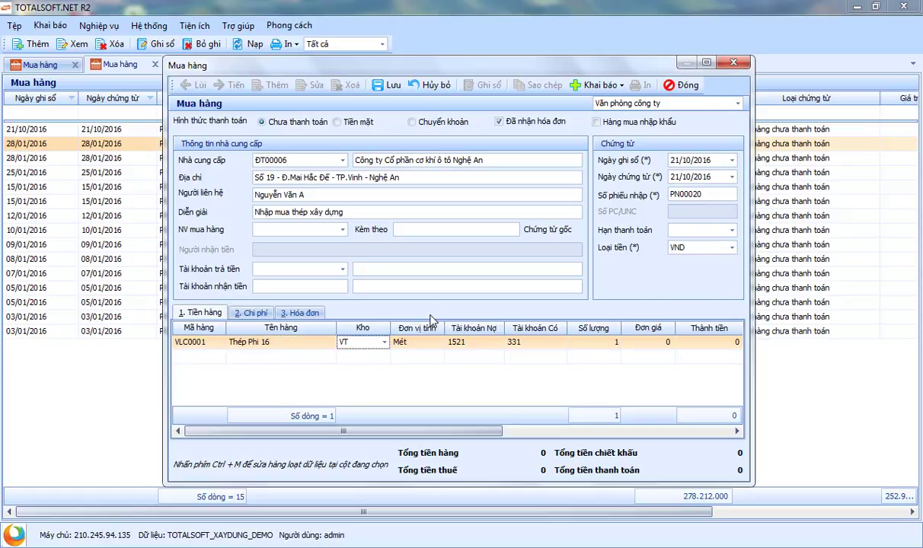
pyautogui.press('Return')
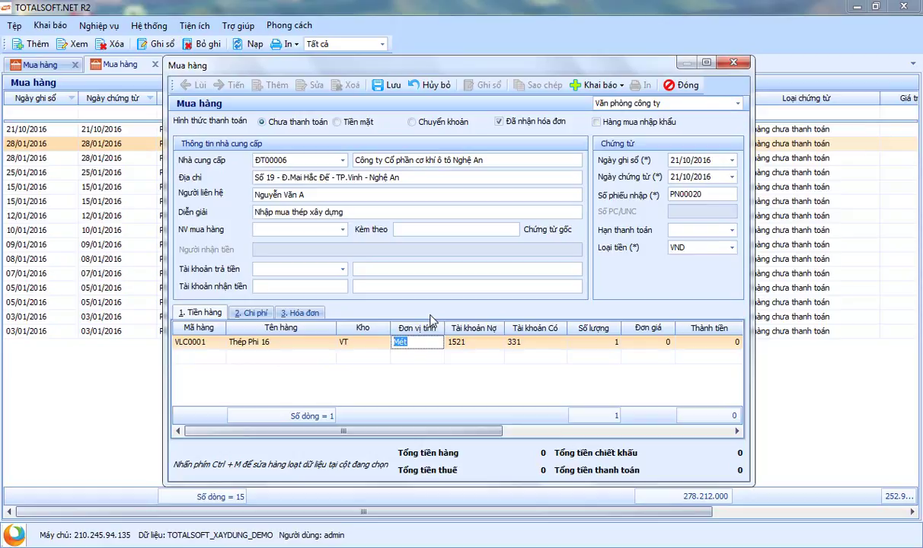
pyautogui.write('Kg')
pyautogui.press('Return')
pyautogui.press('Return')
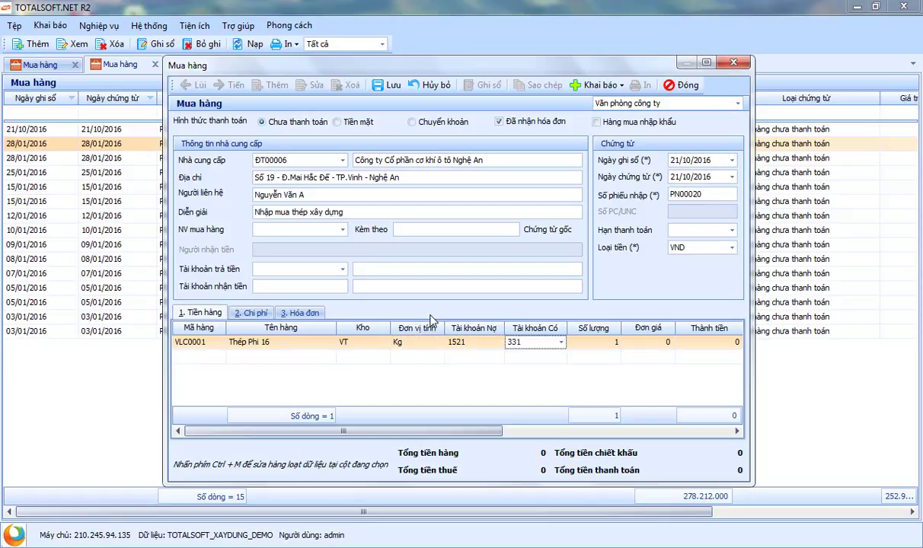
# Set the quantity of the Thép Phi 16 line to 200 and its unit price to 15.700.
pyautogui.press('Return')
pyautogui.write('200')
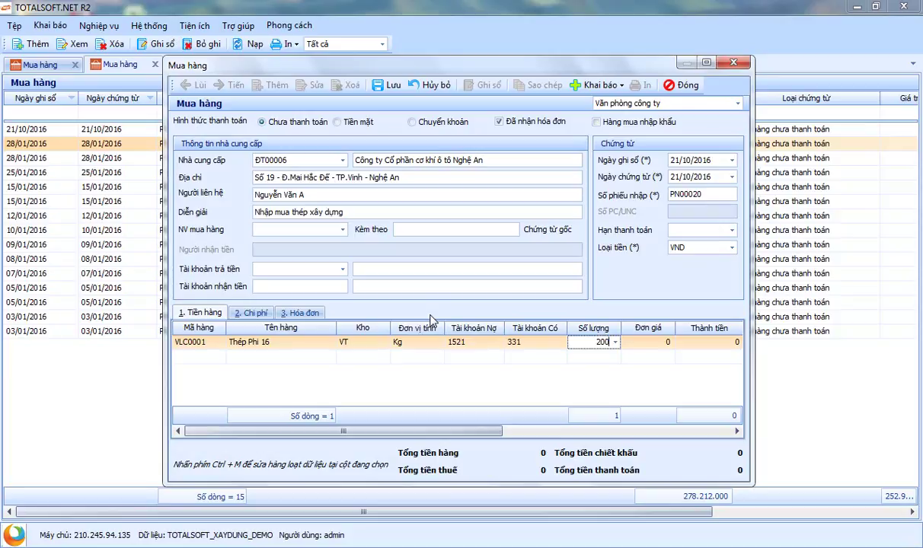
pyautogui.press('Return')
pyautogui.write('1570000')
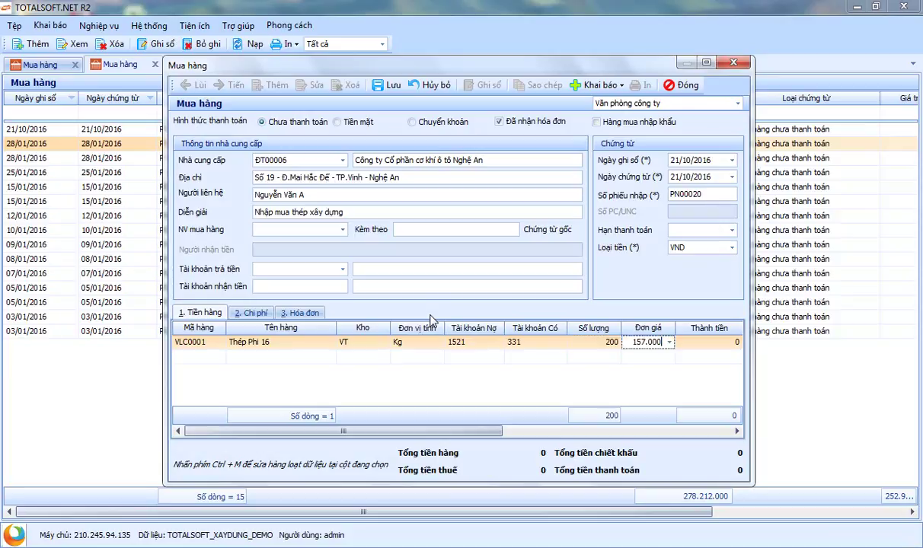
pyautogui.press('BackSpace')
pyautogui.press('Return')
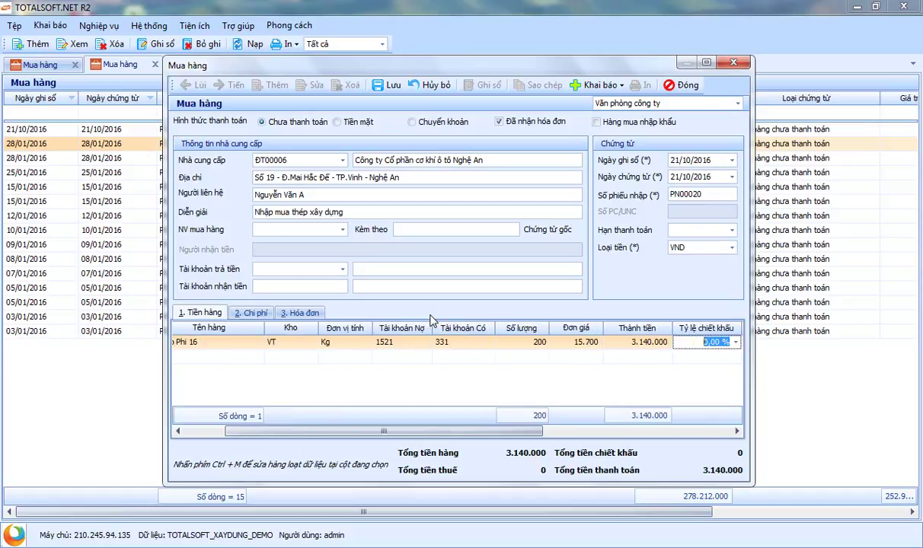
# Examine the remaining columns of the Thép Phi 16 line, including discount, supplier and cost object.
pyautogui.press('Return')
pyautogui.press('Return')
pyautogui.press('Return')
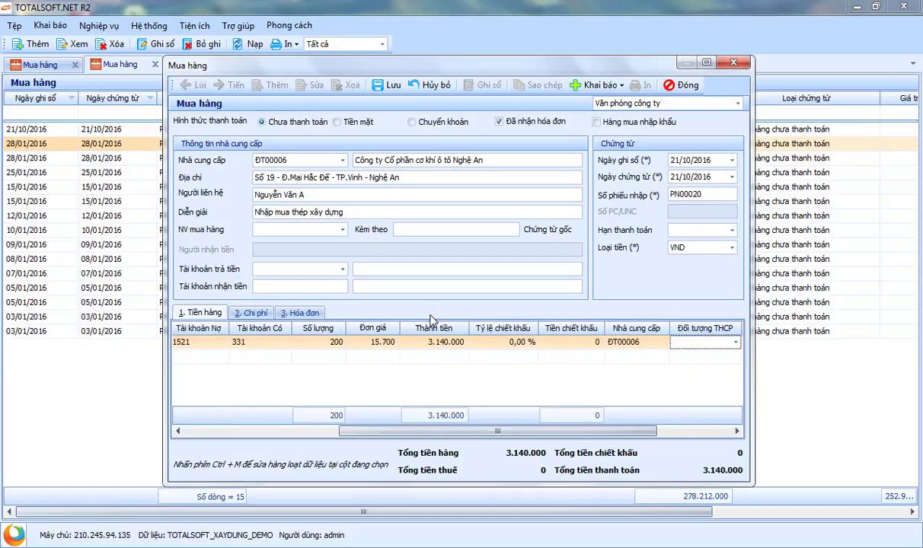
pyautogui.moveTo(424, 431); pyautogui.dragTo(513, 434)
pyautogui.click(547, 344)
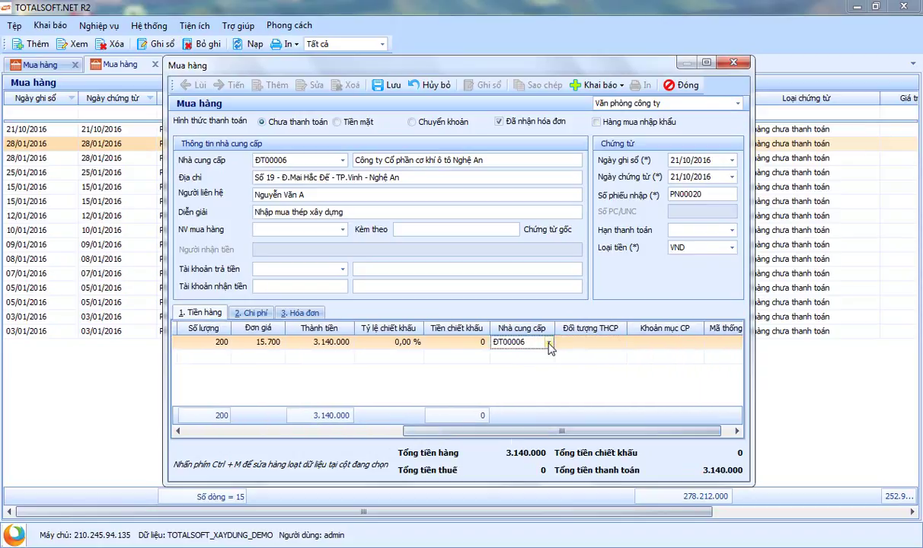
pyautogui.moveTo(561, 432); pyautogui.dragTo(369, 432)
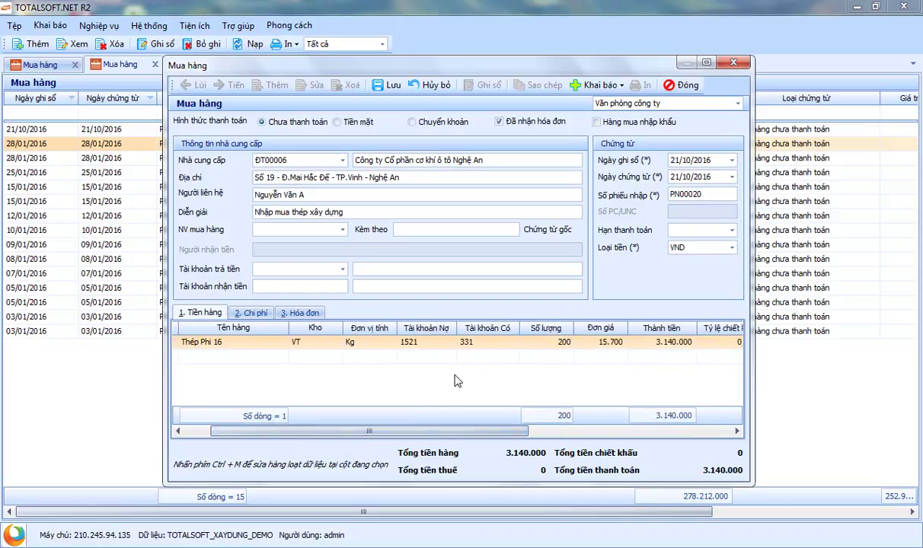
pyautogui.click(457, 341)
pyautogui.click(384, 415)
pyautogui.moveTo(285, 432); pyautogui.dragTo(259, 440)
# Add item VLC0002 (Thép Phi 8) as the second goods line and set its unit to Kg.
pyautogui.click(209, 356)
pyautogui.click(215, 356)
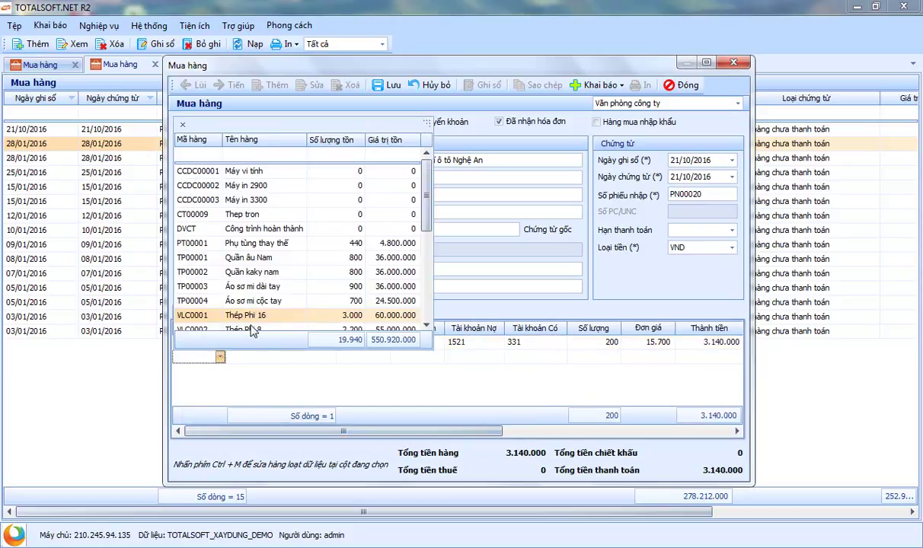
pyautogui.click(251, 329)
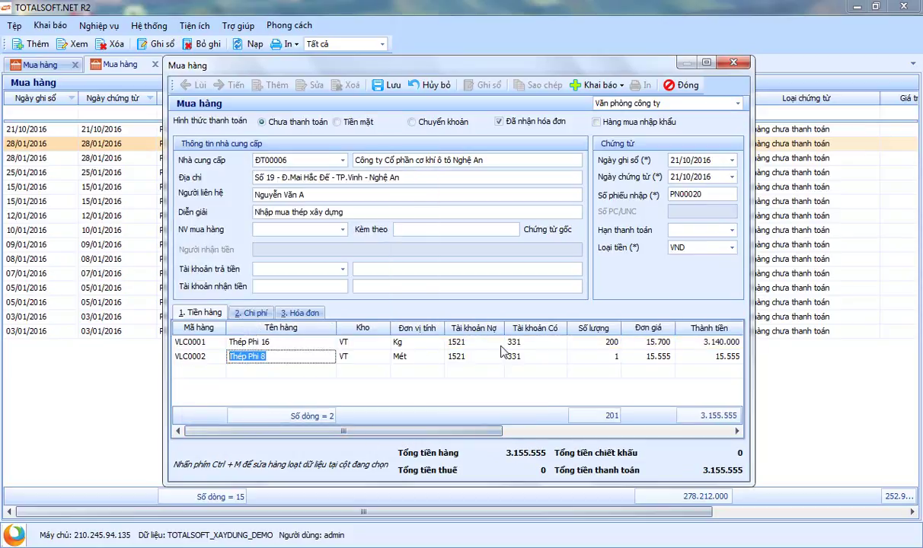
pyautogui.press('Tab')
pyautogui.press('Tab')
pyautogui.write('Kg')
pyautogui.press('Tab')
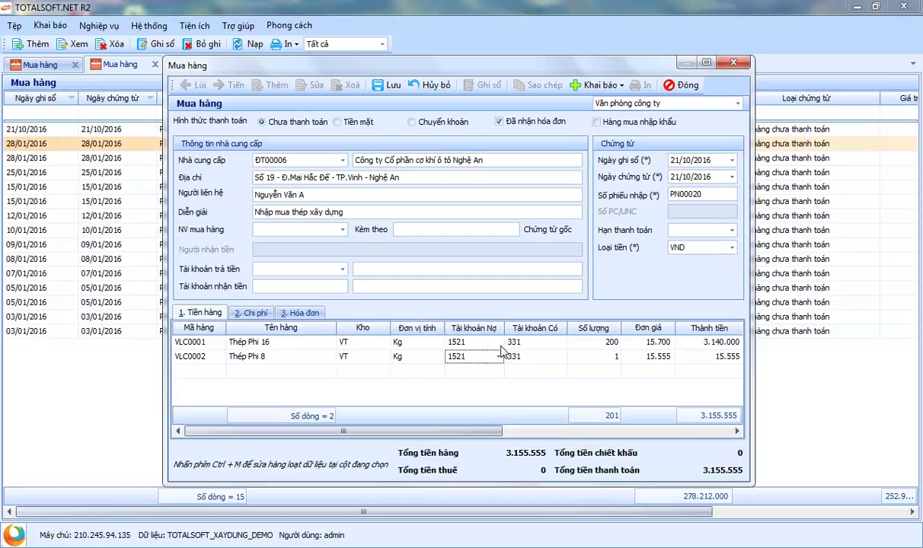
pyautogui.hotkey('shift', 'Tab')
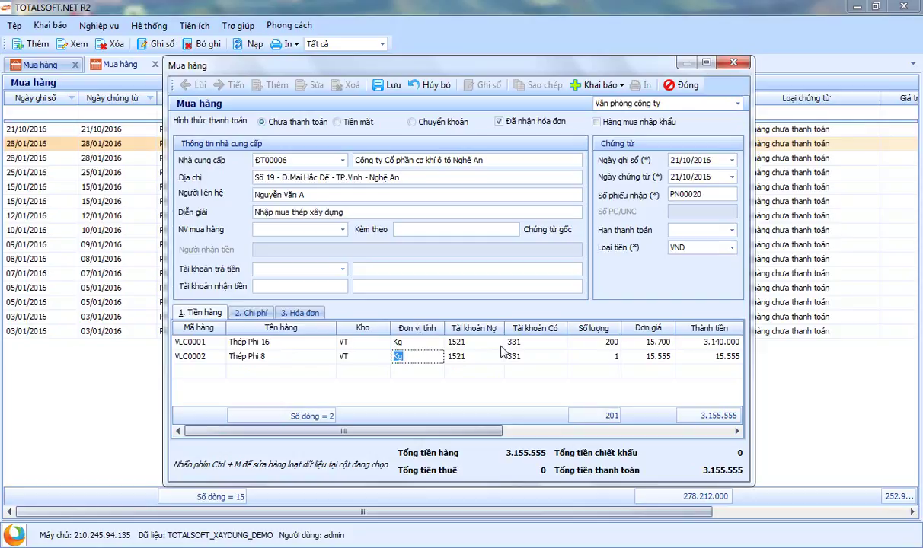
# Set the quantity of the Thép Phi 8 line to 150 and accept its default unit price.
pyautogui.press('Tab')
pyautogui.press('Tab')
pyautogui.press('Tab')
pyautogui.write('150')
pyautogui.press('Tab')
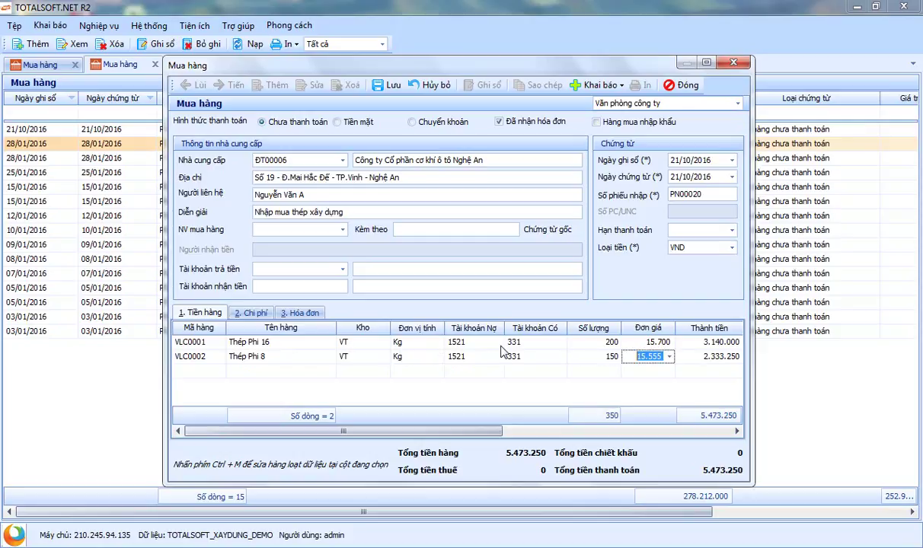
pyautogui.press('Tab')
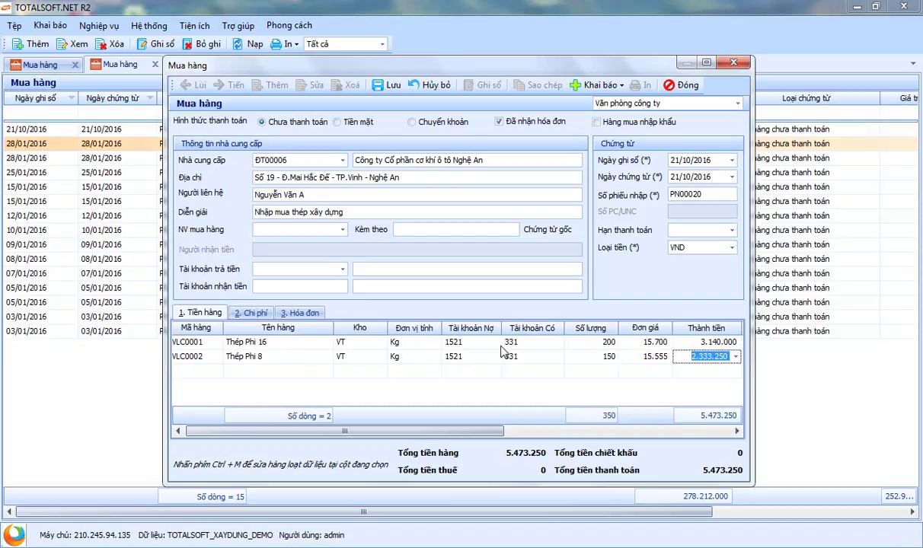
# Examine the discount, supplier and cost item columns of the goods lines and the cost objects available for the Thép Phi 16 line.
pyautogui.press('Tab')
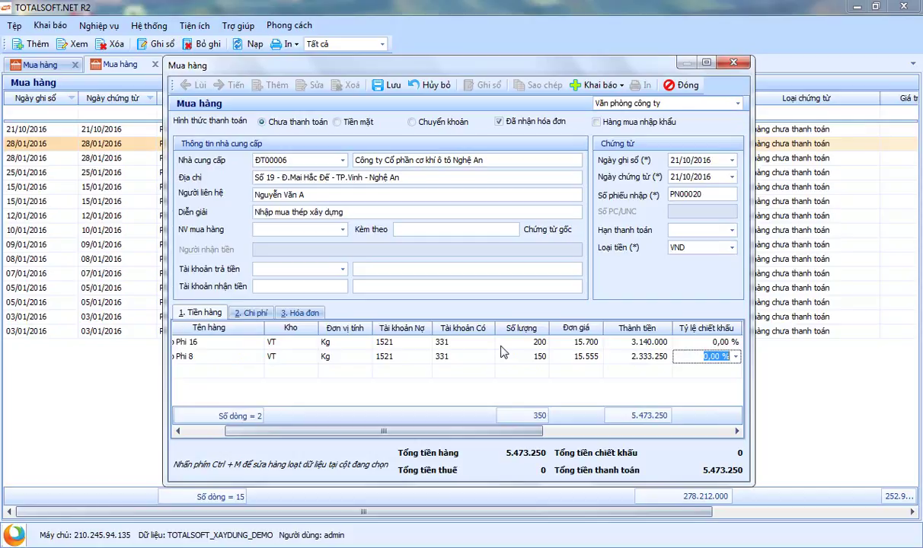
pyautogui.press('Tab')
pyautogui.press('Tab')
pyautogui.press('Tab')
pyautogui.press('Tab')
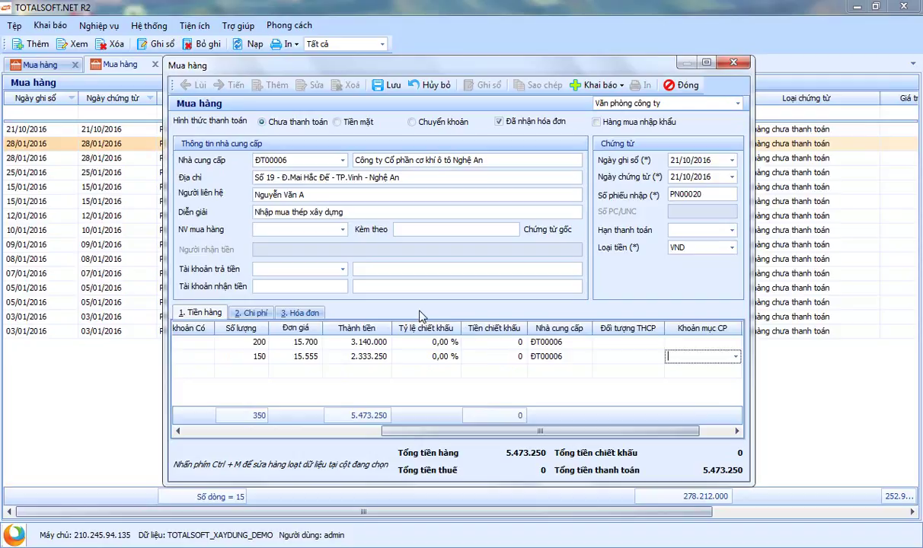
pyautogui.click(653, 344)
pyautogui.click(659, 343)
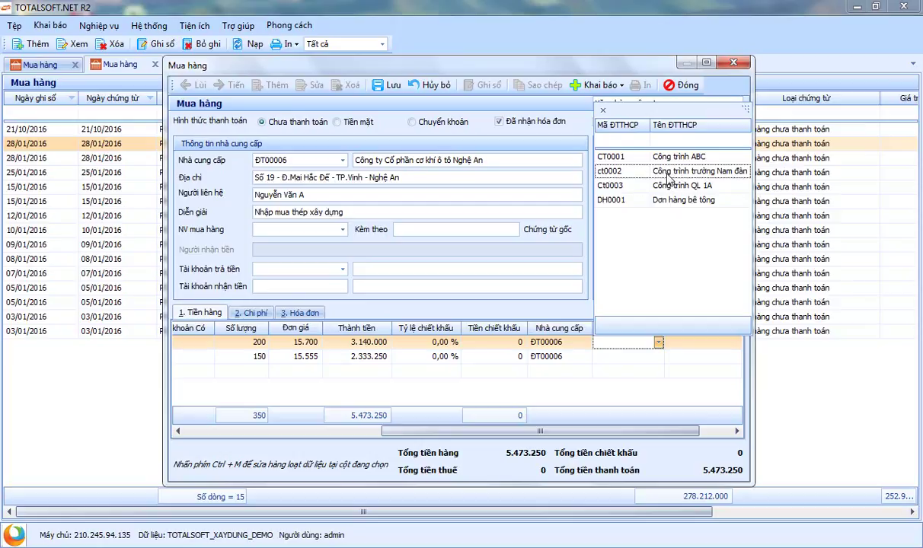
pyautogui.moveTo(401, 61); pyautogui.dragTo(438, 67)
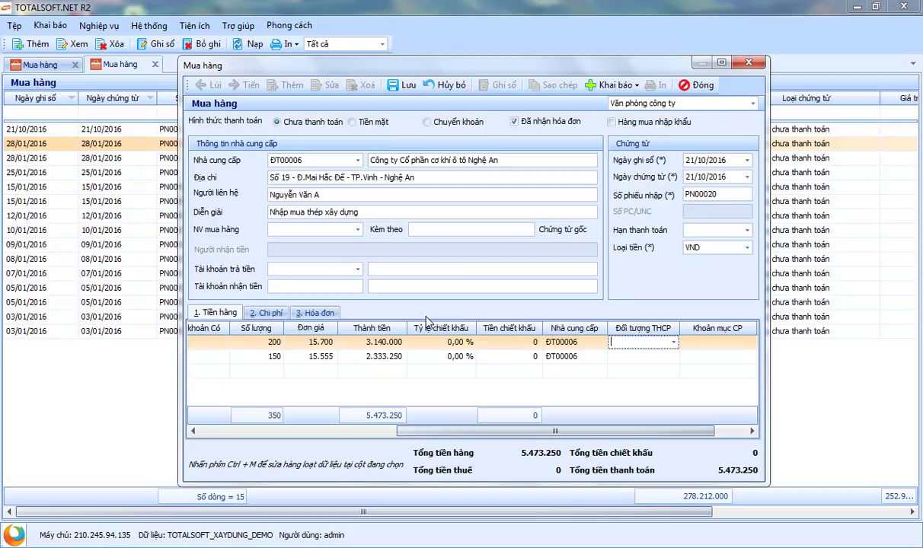
pyautogui.moveTo(563, 431); pyautogui.dragTo(359, 436)
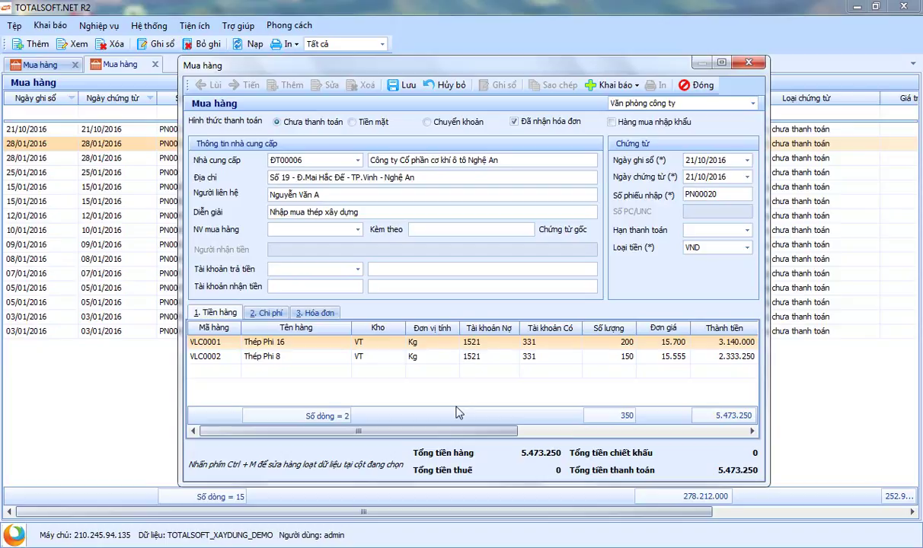
pyautogui.moveTo(446, 65); pyautogui.dragTo(437, 59)
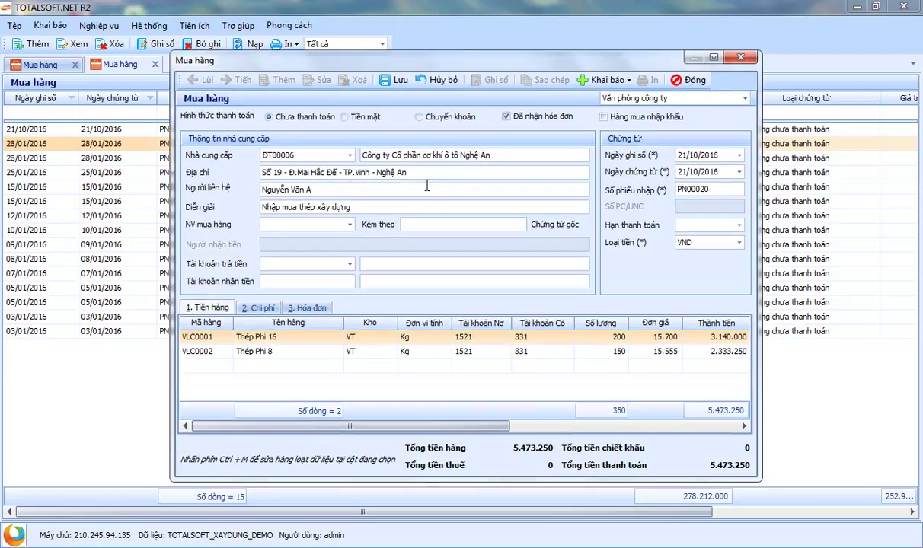
# Set the voucher's total purchase cost to 200.000 and choose allocation by amount (Số tiền).
pyautogui.click(249, 306)
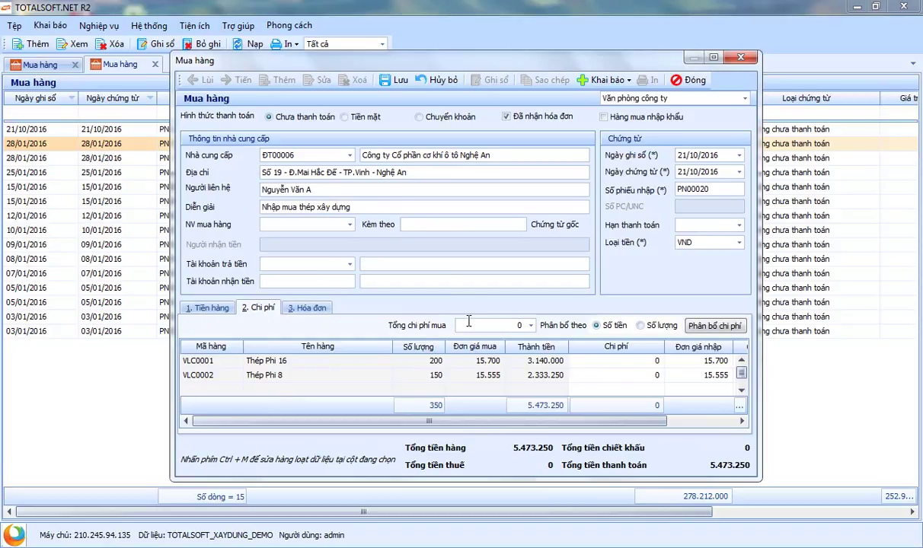
pyautogui.click(518, 326)
pyautogui.write('2000000')
pyautogui.click(600, 327)
pyautogui.click(649, 329)
pyautogui.click(603, 326)
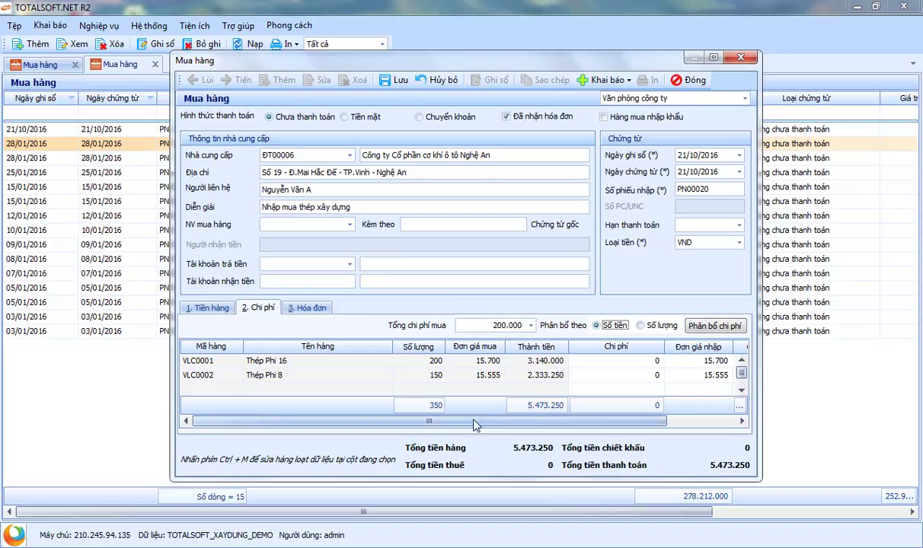
# Allocate the purchase cost to the goods lines and agree to generate a general voucher for it.
pyautogui.moveTo(429, 422); pyautogui.dragTo(497, 425)
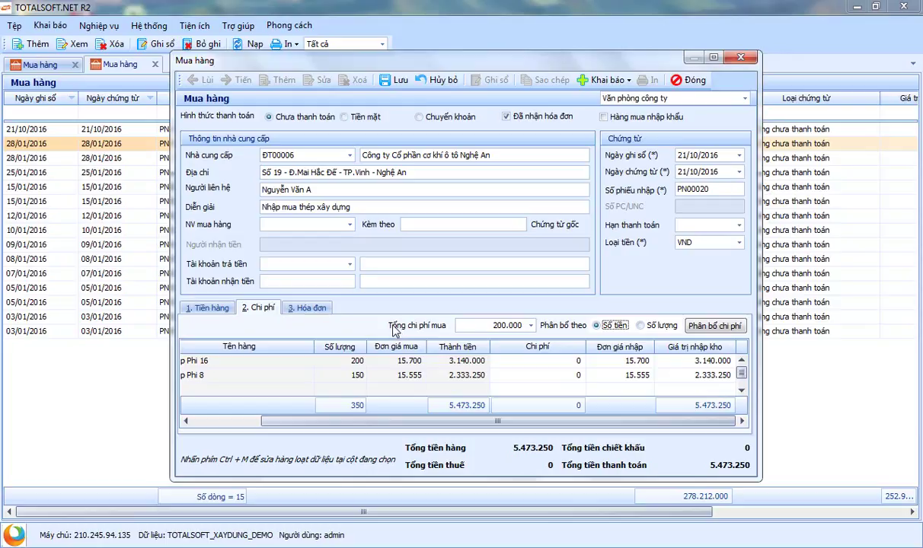
pyautogui.click(715, 327)
pyautogui.moveTo(434, 248); pyautogui.dragTo(417, 187)
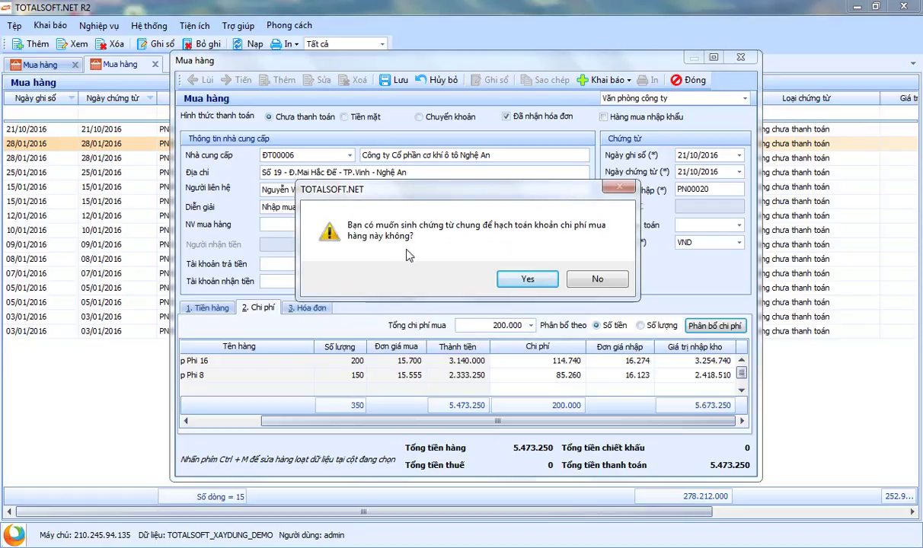
pyautogui.click(527, 279)
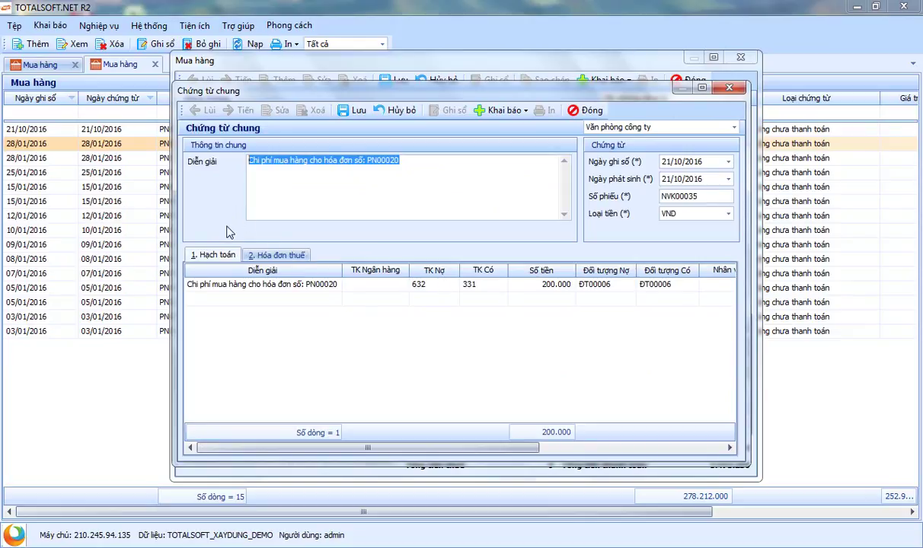
# Change the debit account of the general voucher's purchase cost line to 1521.
pyautogui.click(288, 284)
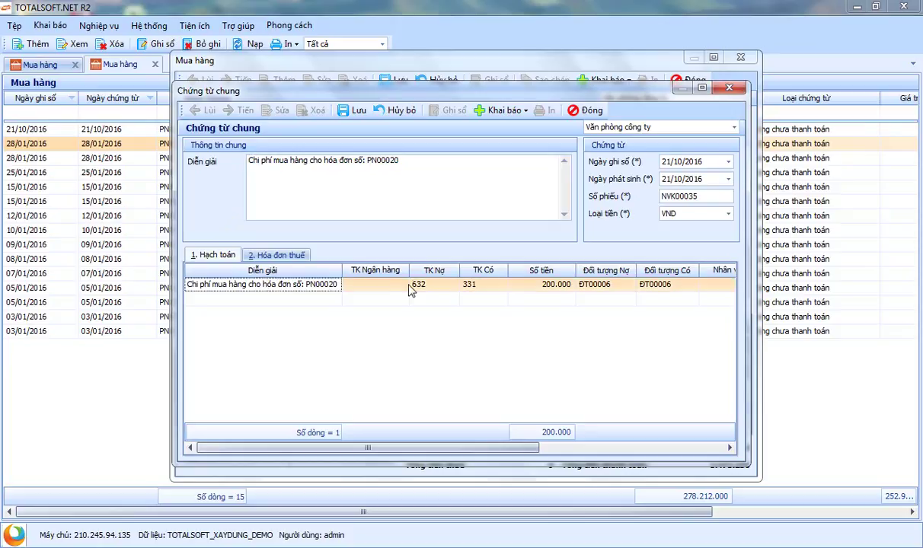
pyautogui.click(435, 284)
pyautogui.moveTo(729, 357); pyautogui.dragTo(730, 315)
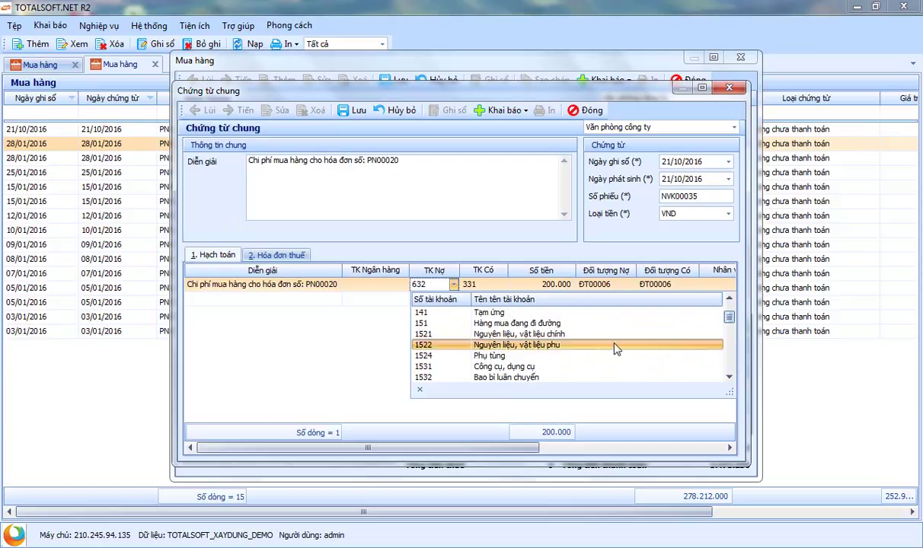
pyautogui.click(510, 343)
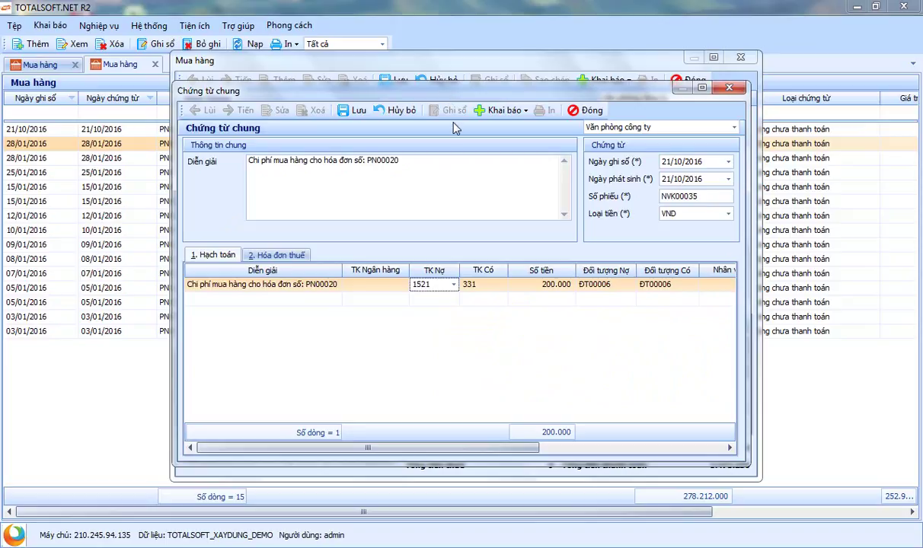
pyautogui.moveTo(449, 107)
pyautogui.mouseDown()
pyautogui.moveTo(464, 123)
pyautogui.moveTo(860, 245)
pyautogui.moveTo(918, 302)
pyautogui.moveTo(673, 93)
pyautogui.moveTo(456, 93)
pyautogui.moveTo(851, 96)
pyautogui.moveTo(440, 103)
pyautogui.moveTo(449, 90)
pyautogui.mouseUp()
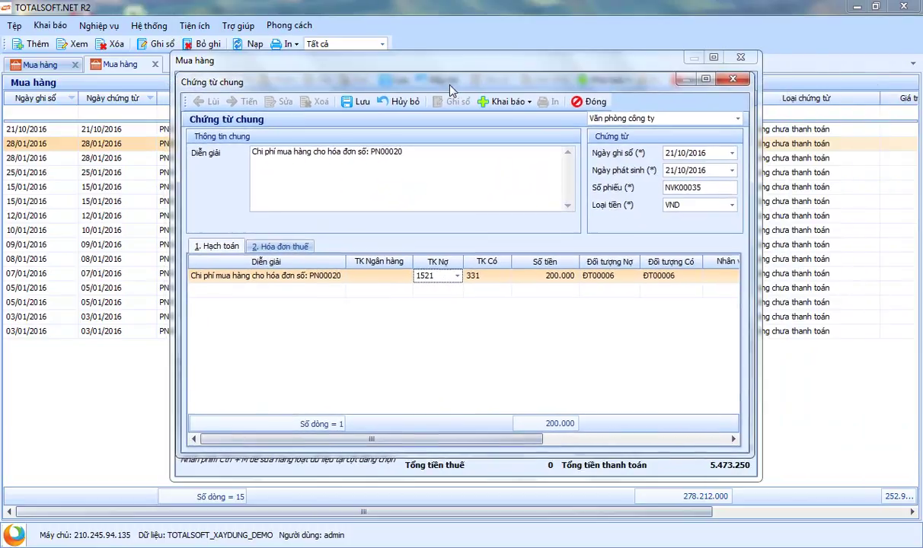
# Review the amount and object columns of the general voucher's cost line, then save and close the voucher.
pyautogui.click(533, 277)
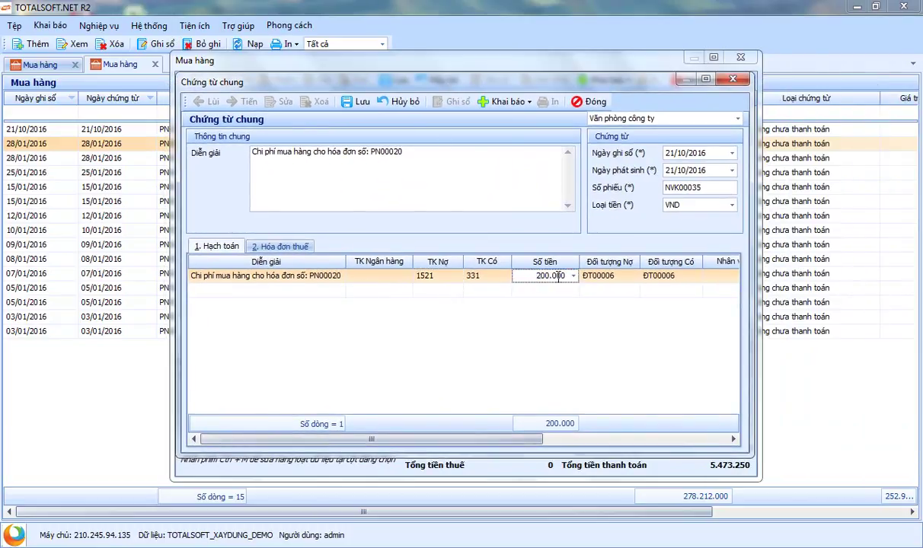
pyautogui.moveTo(537, 277); pyautogui.dragTo(603, 283)
pyautogui.moveTo(385, 442); pyautogui.dragTo(567, 441)
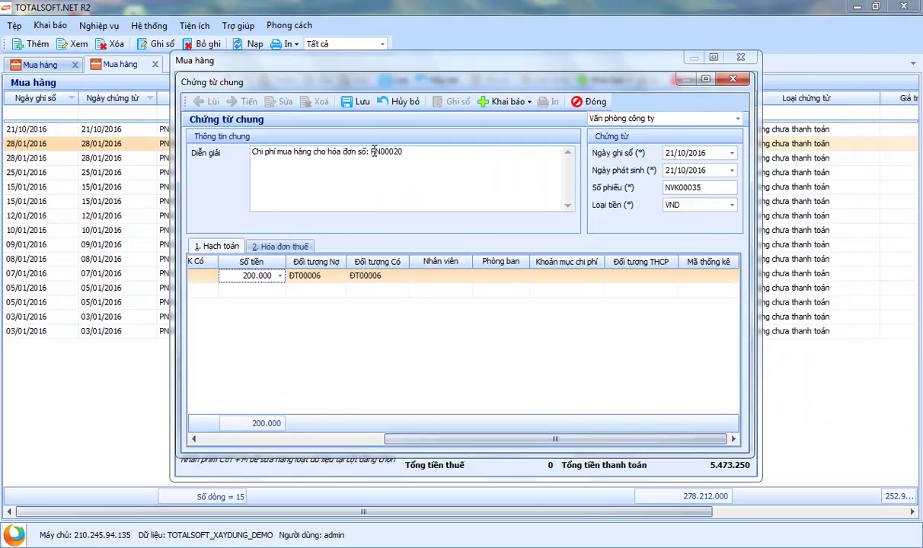
pyautogui.moveTo(434, 76); pyautogui.dragTo(477, 89)
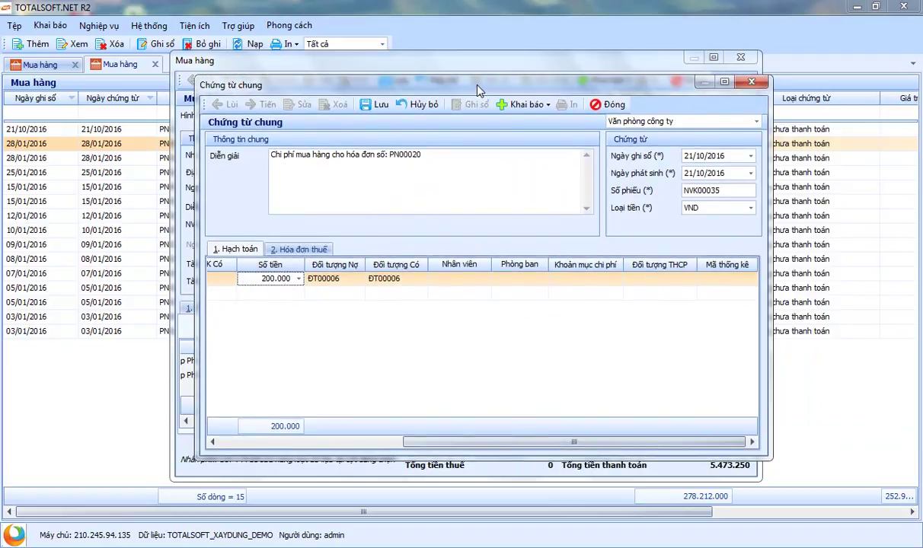
pyautogui.click(383, 109)
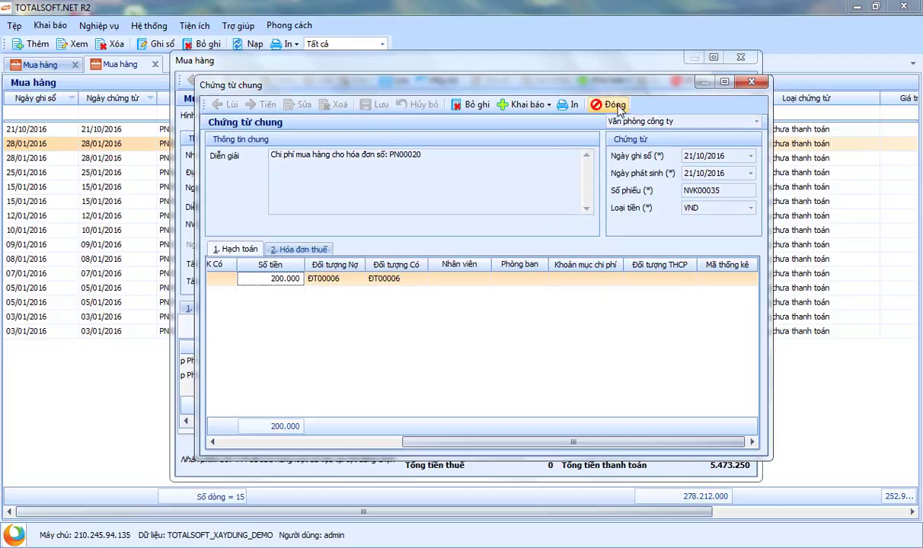
pyautogui.click(609, 104)
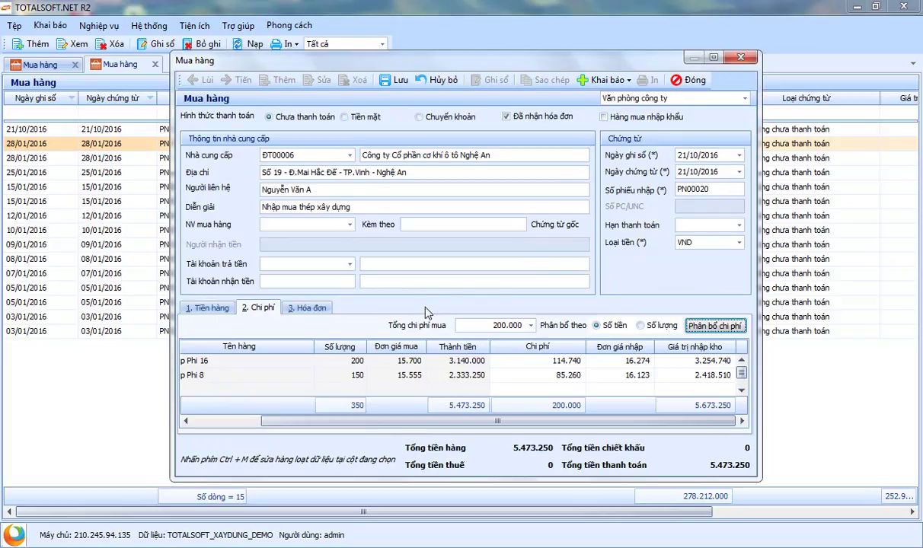
# Generate the purchase cost's general voucher again to examine its tax invoice section, then close it without saving.
pyautogui.click(716, 328)
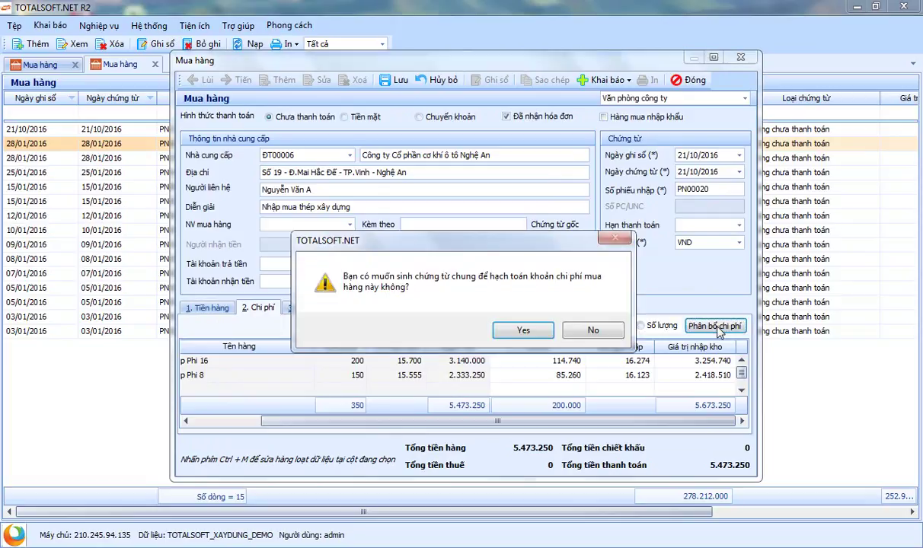
pyautogui.click(526, 332)
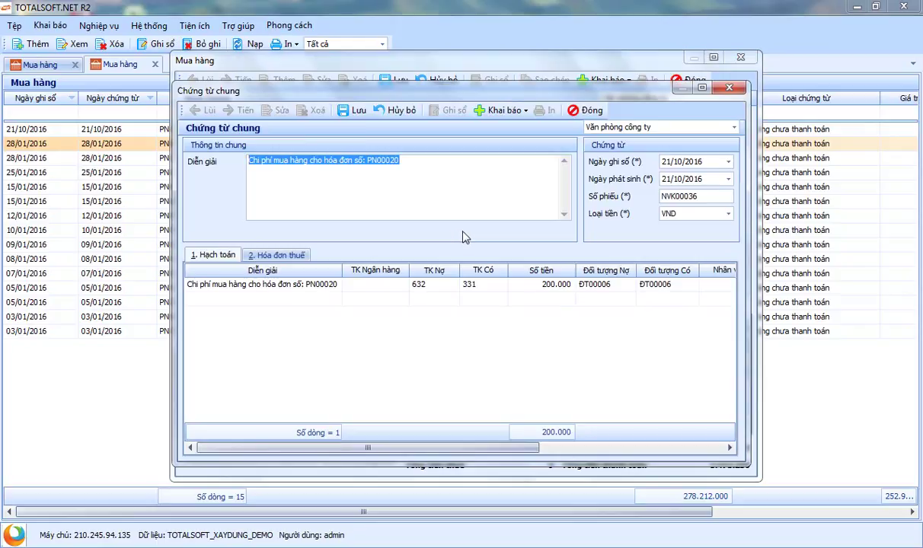
pyautogui.moveTo(449, 96)
pyautogui.mouseDown()
pyautogui.moveTo(728, 111)
pyautogui.moveTo(506, 70)
pyautogui.moveTo(277, 78)
pyautogui.moveTo(451, 86)
pyautogui.mouseUp()
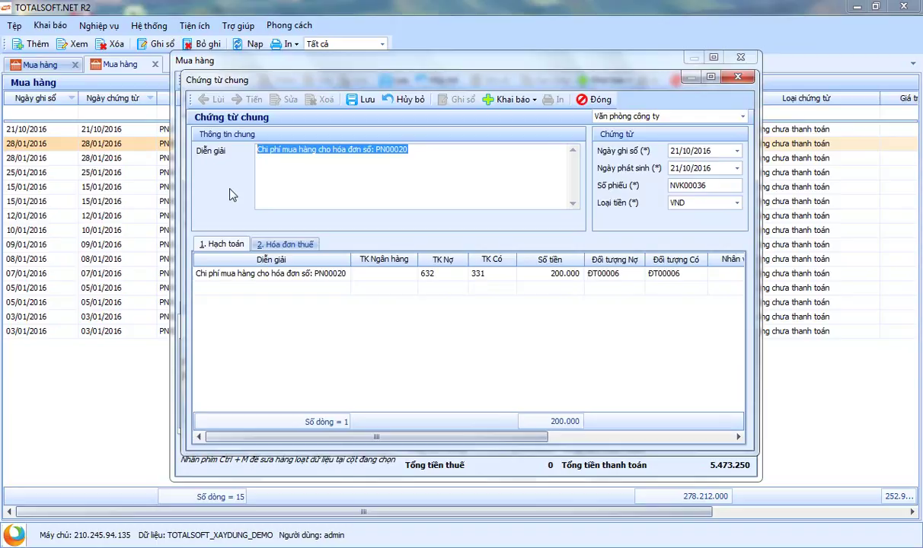
pyautogui.click(276, 245)
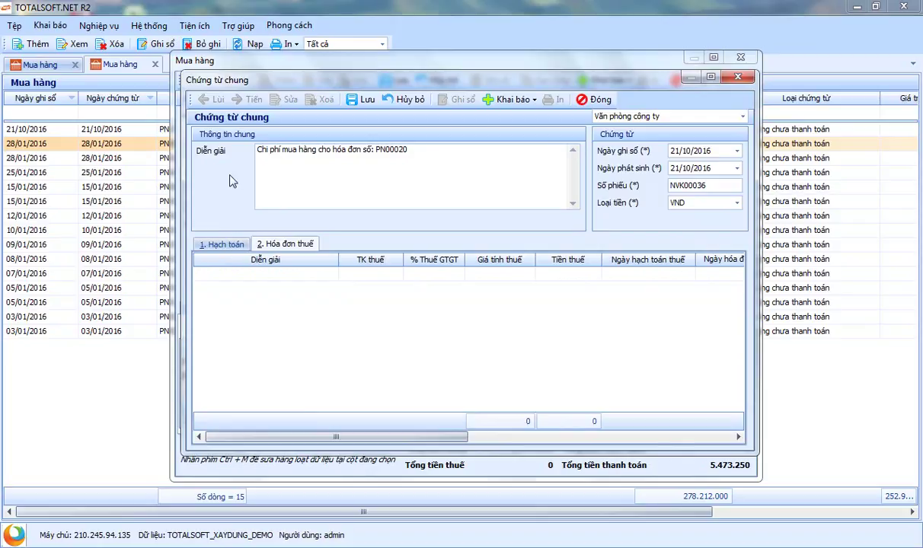
pyautogui.click(594, 100)
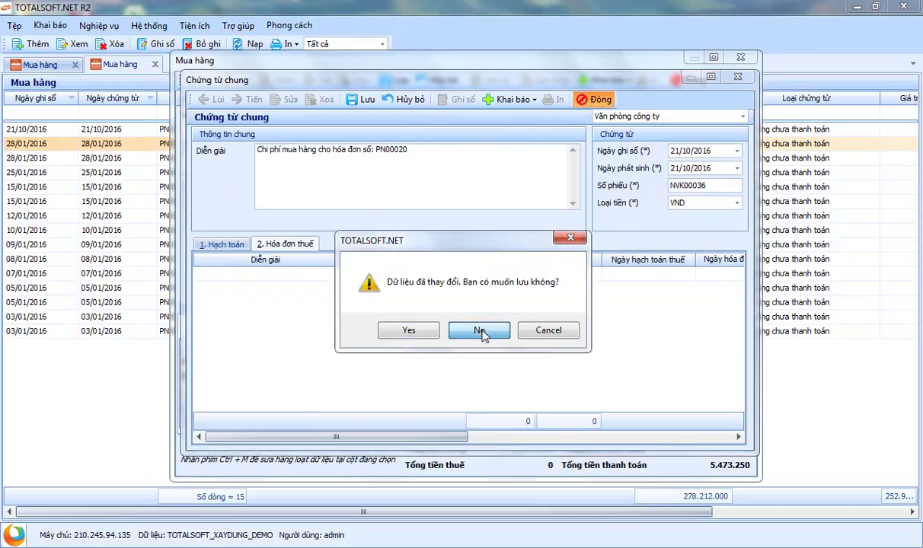
pyautogui.click(480, 330)
# Set the VAT rate to 10% for both the Thép Phi 16 and Thép Phi 8 invoice lines.
pyautogui.click(307, 308)
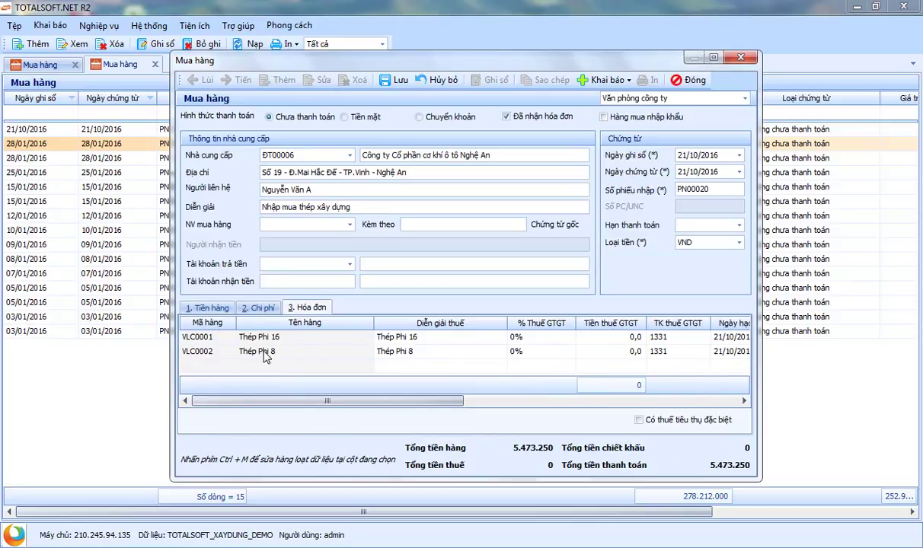
pyautogui.moveTo(353, 403); pyautogui.dragTo(423, 403)
pyautogui.click(389, 338)
pyautogui.click(401, 337)
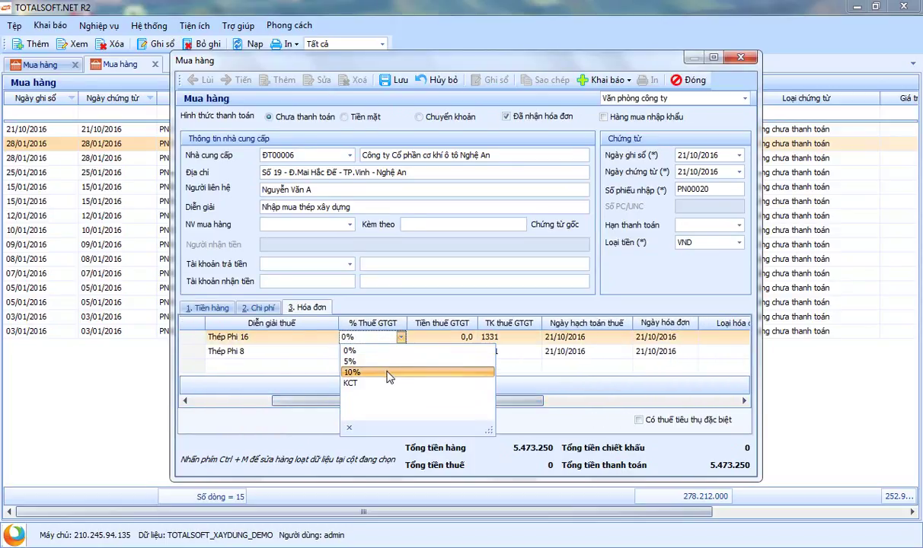
pyautogui.click(388, 373)
pyautogui.click(381, 351)
pyautogui.click(400, 351)
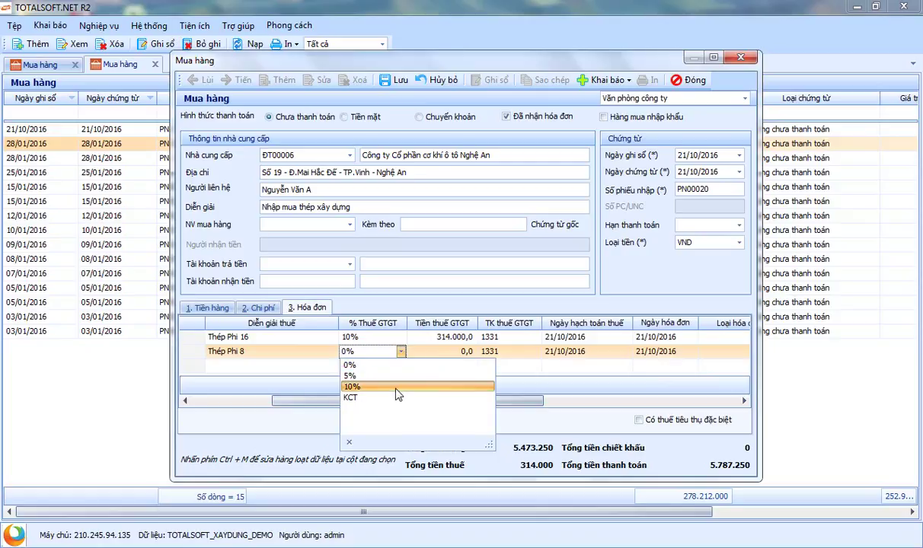
pyautogui.click(398, 387)
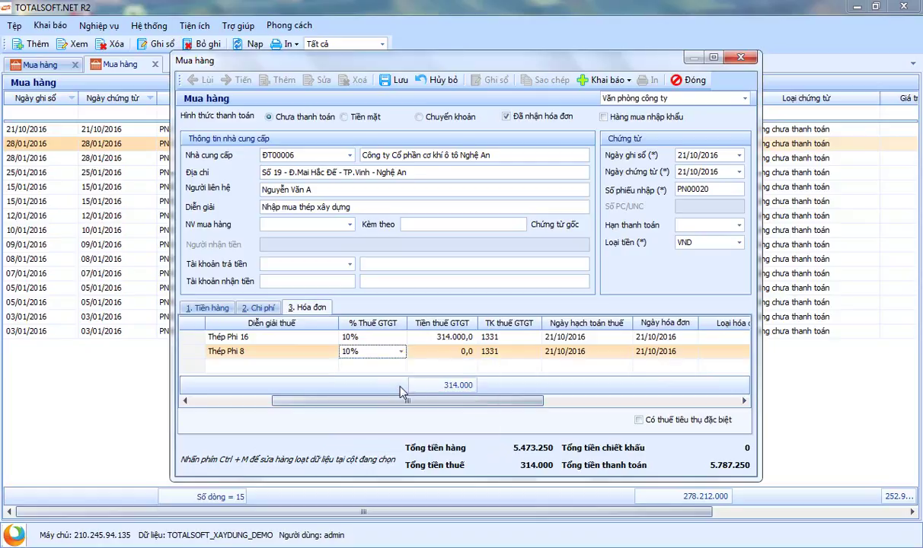
pyautogui.click(399, 338)
# Set the invoice type to Hóa đơn GTGT for both the Thép Phi 16 and Thép Phi 8 invoice lines.
pyautogui.click(441, 336)
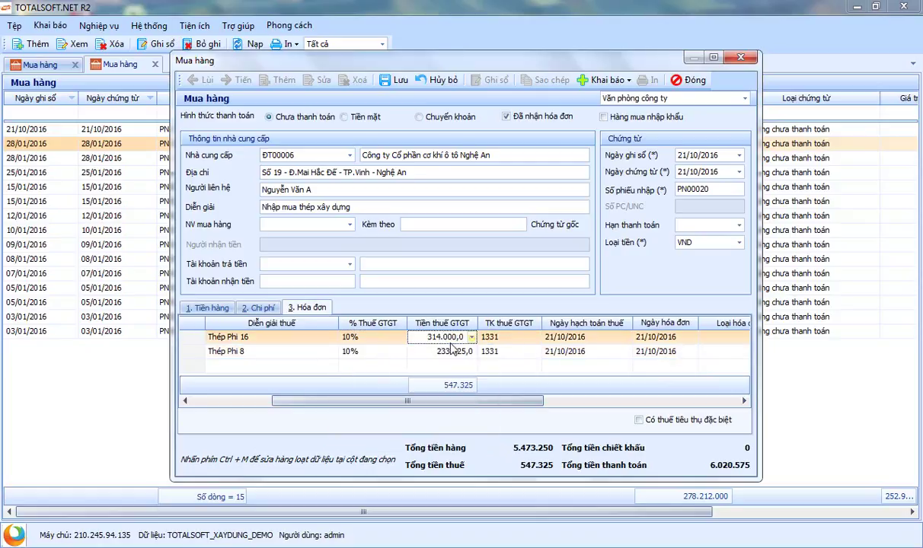
pyautogui.press('Tab')
pyautogui.press('Tab')
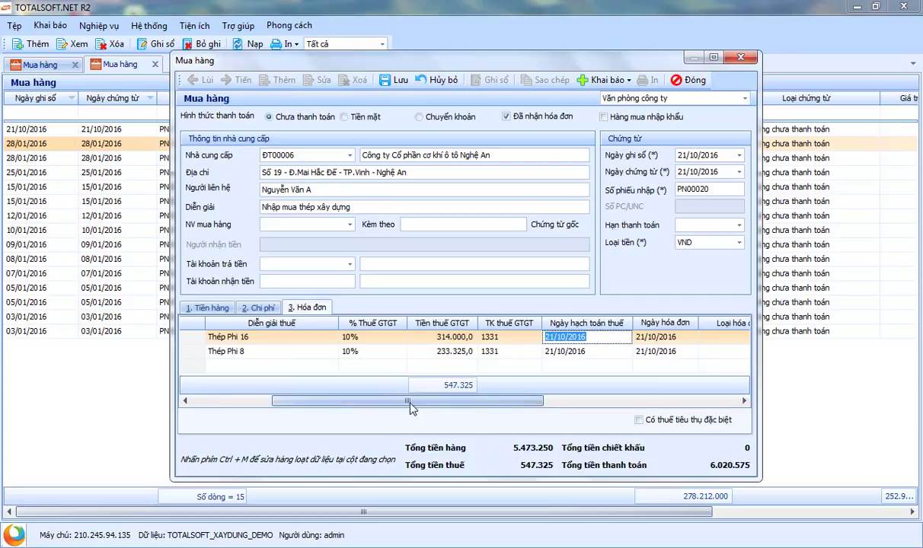
pyautogui.moveTo(410, 402); pyautogui.dragTo(484, 404)
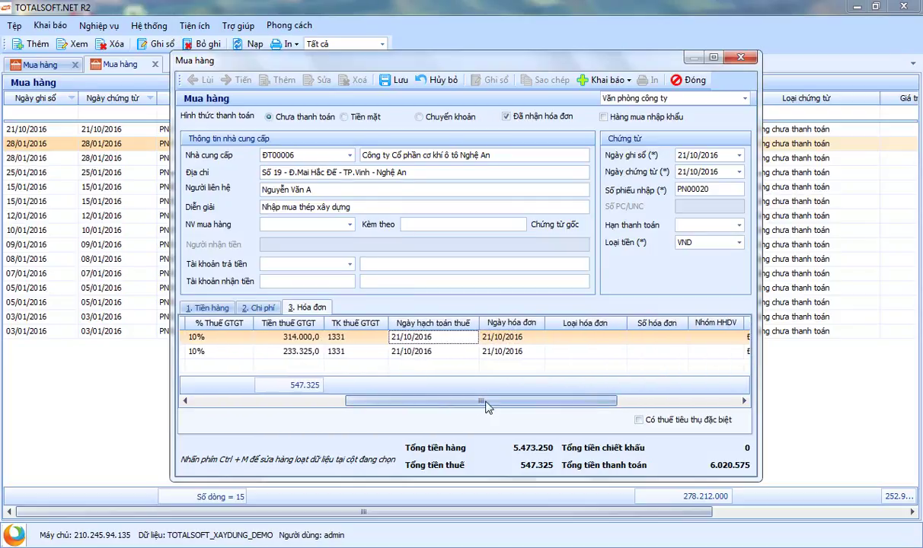
pyautogui.moveTo(485, 405); pyautogui.dragTo(524, 401)
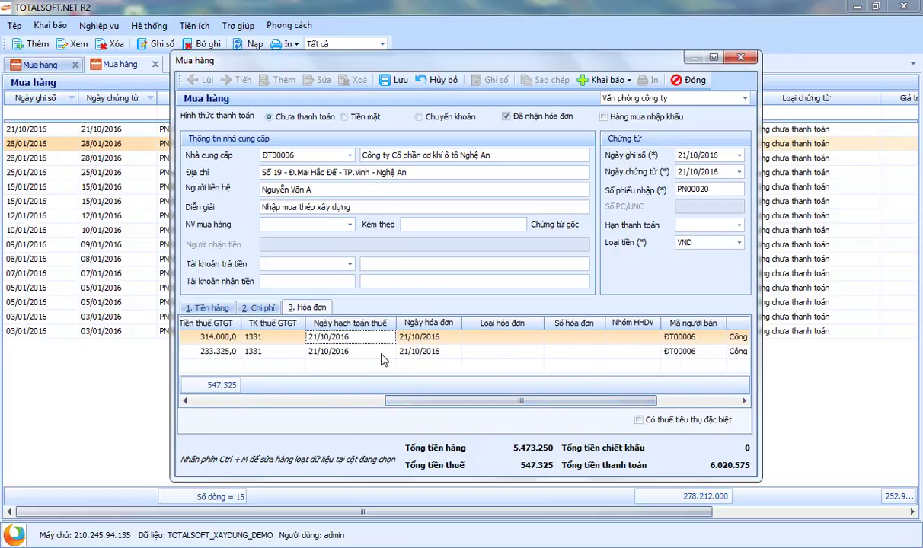
pyautogui.click(502, 339)
pyautogui.click(506, 372)
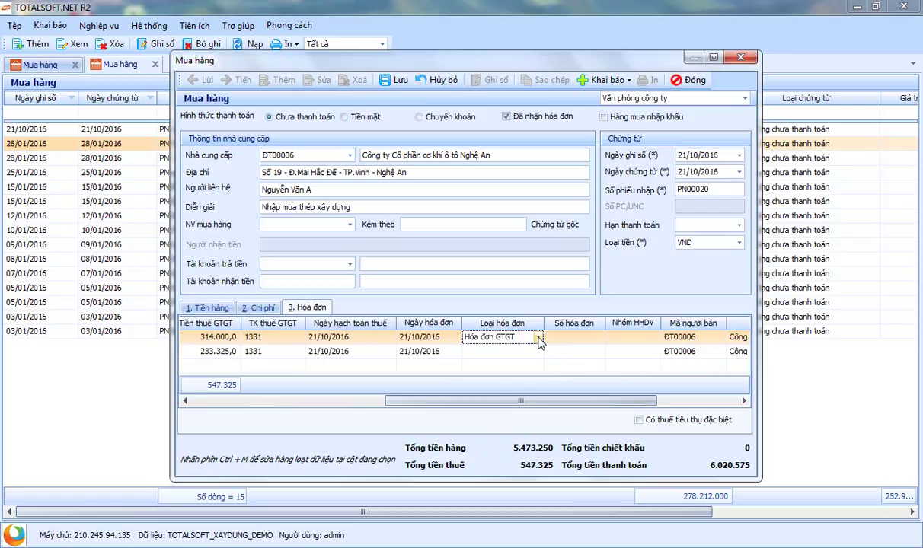
pyautogui.hotkey('ctrl', 'm')
# Enter invoice number 1232412 for both steel invoice lines.
pyautogui.click(572, 338)
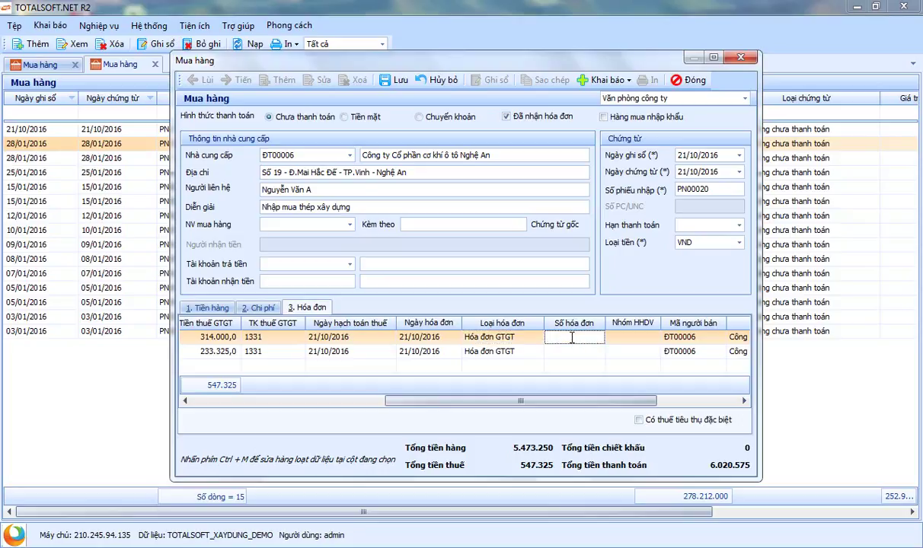
pyautogui.write('1232412')
pyautogui.press('Return')
pyautogui.press('Tab')
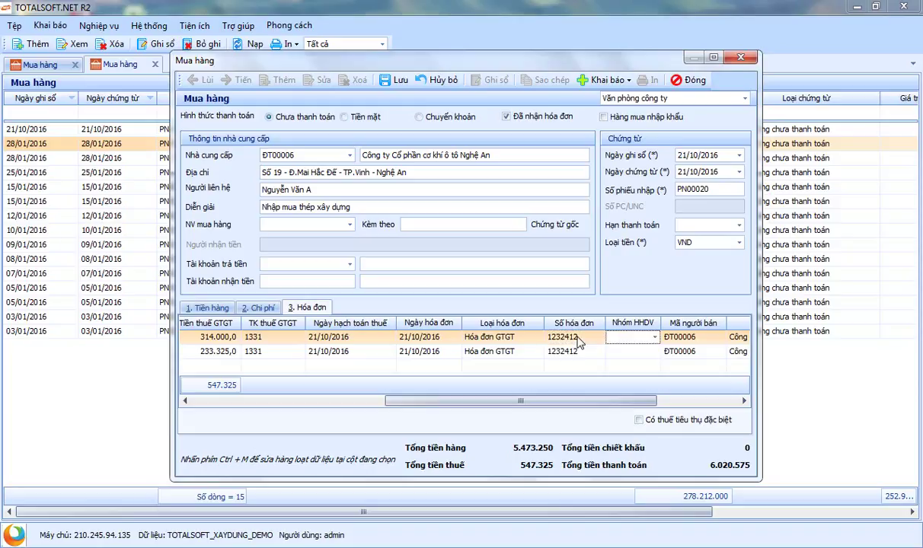
# Assign goods and services group 1 to both invoice lines, check the seller details and save the purchase voucher.
pyautogui.click(620, 337)
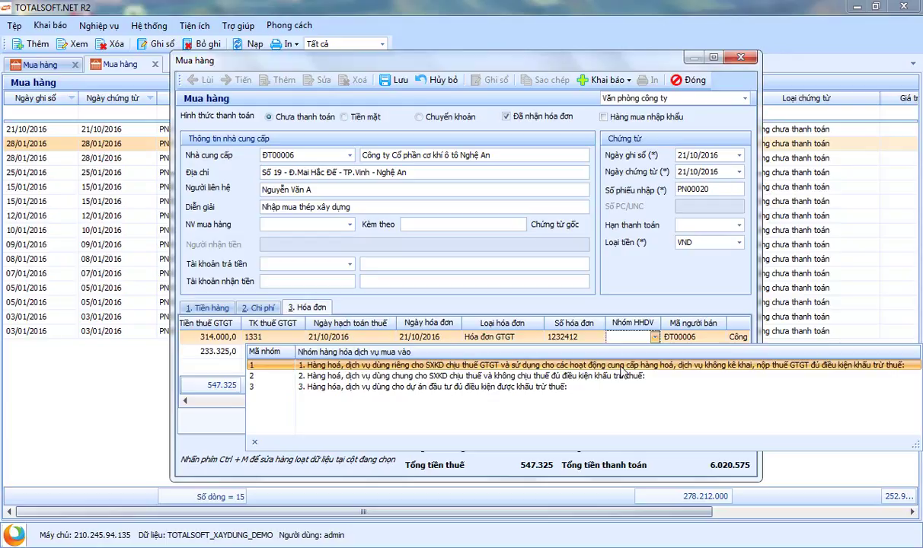
pyautogui.click(623, 370)
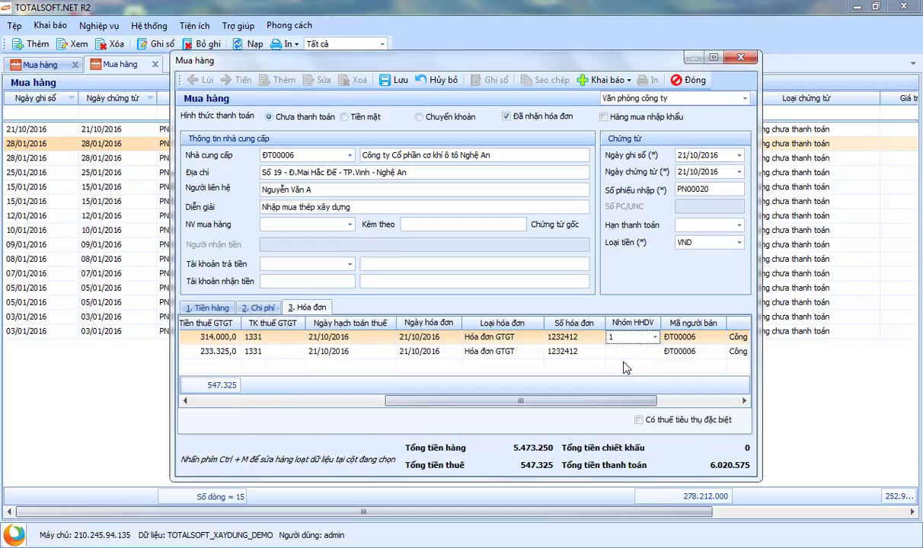
pyautogui.moveTo(578, 401); pyautogui.dragTo(684, 403)
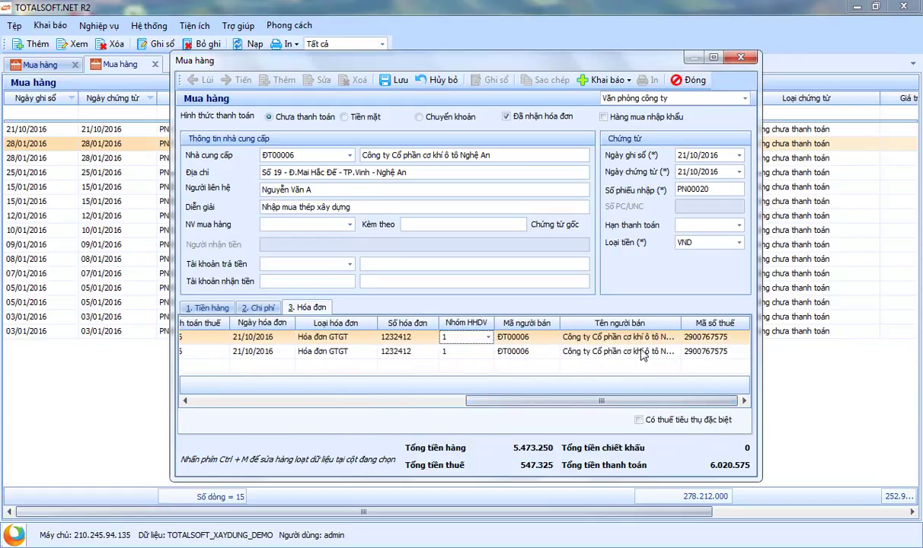
pyautogui.moveTo(604, 405); pyautogui.dragTo(319, 404)
pyautogui.click(391, 80)
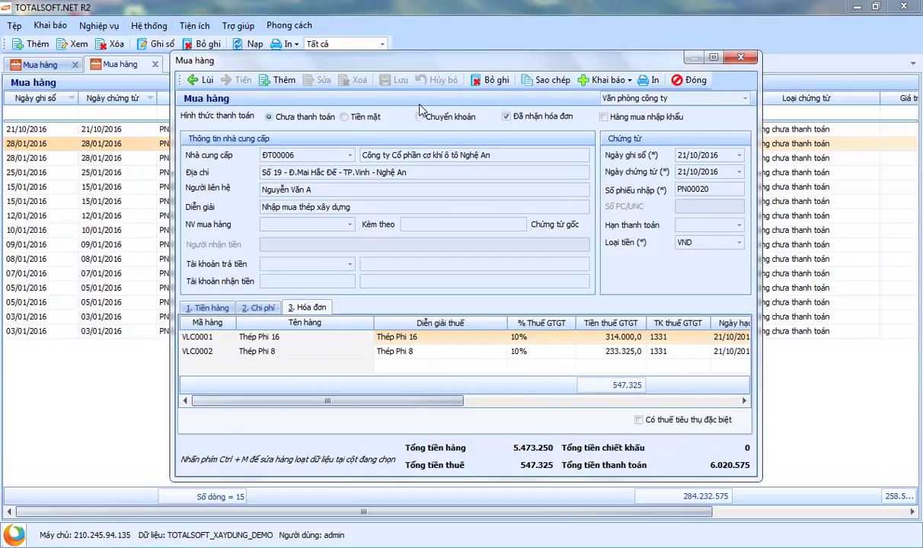
# Unpost the saved purchase voucher and open it for editing.
pyautogui.moveTo(434, 64)
pyautogui.mouseDown()
pyautogui.moveTo(567, 67)
pyautogui.moveTo(431, 68)
pyautogui.mouseUp()
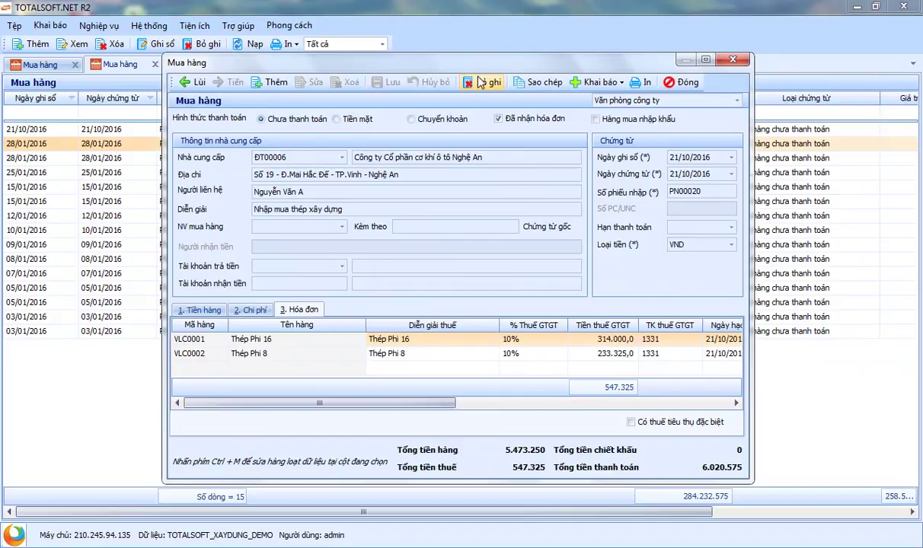
pyautogui.moveTo(440, 66)
pyautogui.mouseDown()
pyautogui.moveTo(462, 70)
pyautogui.moveTo(438, 69)
pyautogui.mouseUp()
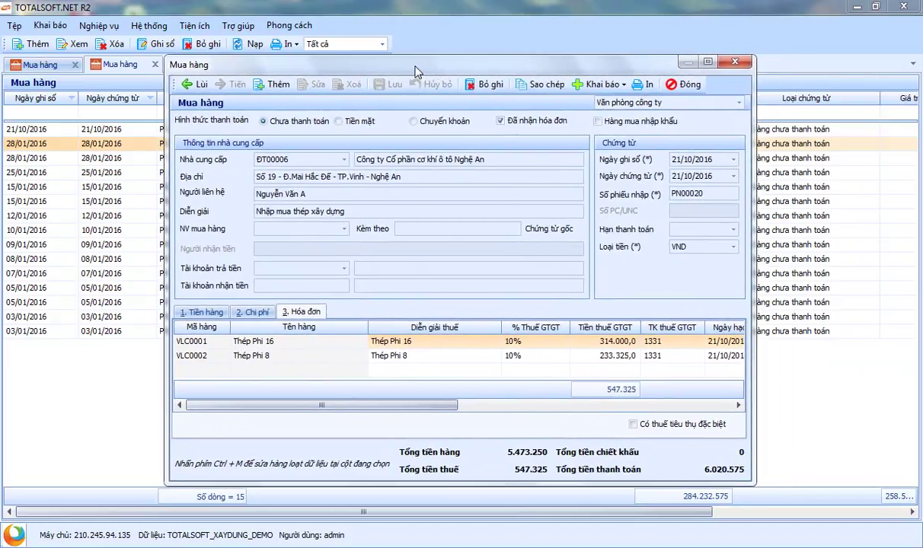
pyautogui.click(488, 84)
pyautogui.click(318, 86)
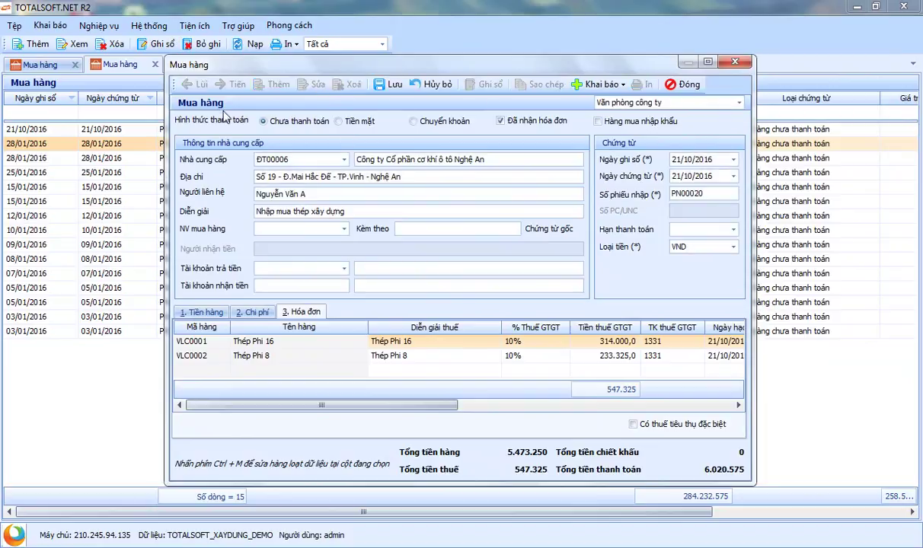
# Check the credit account of the goods lines and change the voucher's payment method to Tiền mặt (cash).
pyautogui.click(201, 312)
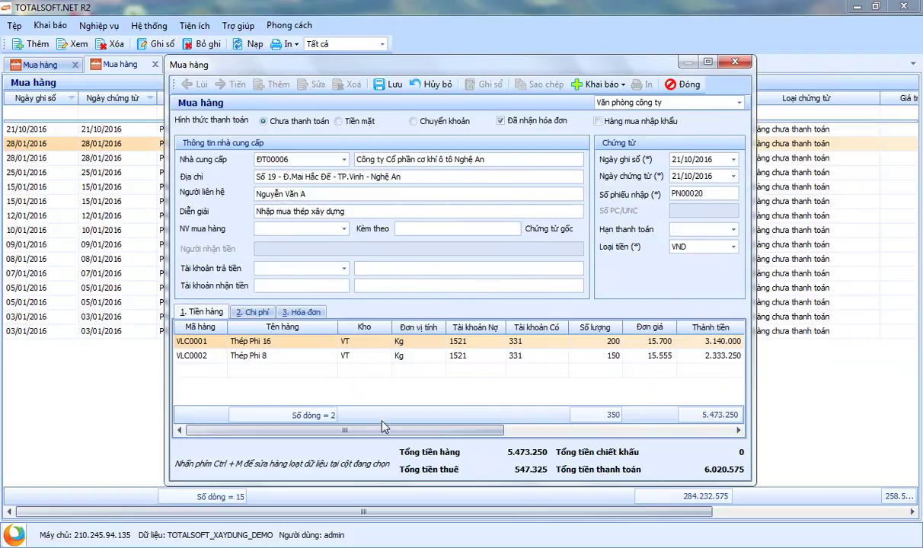
pyautogui.click(531, 342)
pyautogui.press('Escape')
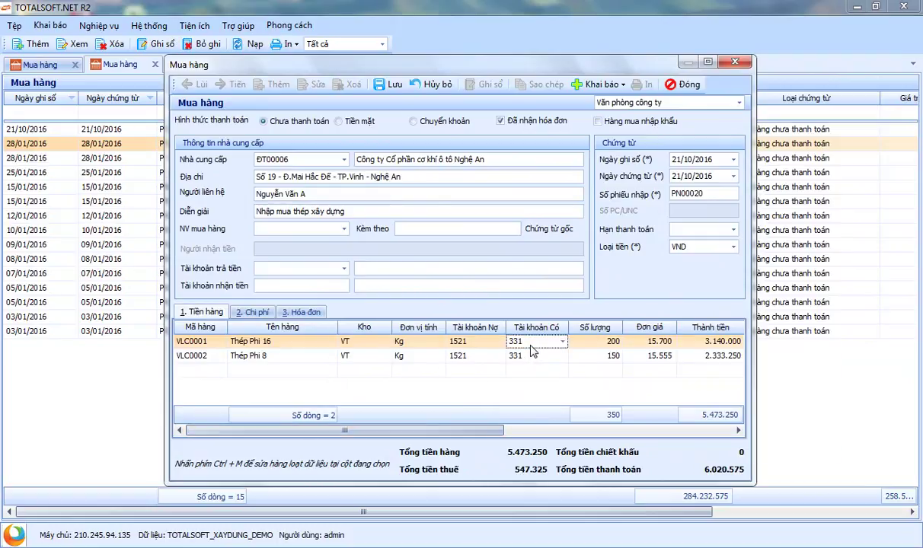
pyautogui.click(355, 122)
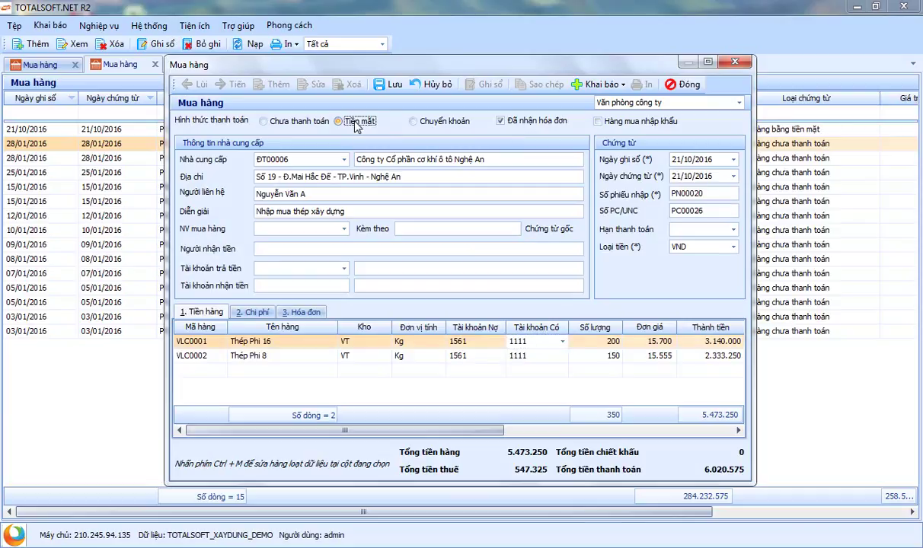
# Set the debit account of the Thép Phi 16 goods line to 1521 (Nguyên liệu, vật liệu chính).
pyautogui.click(220, 343)
pyautogui.click(220, 343)
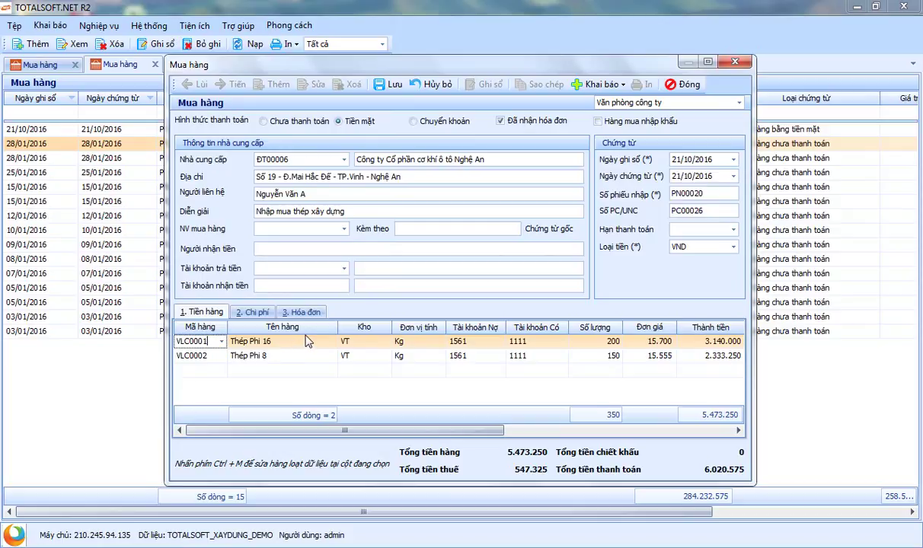
pyautogui.press('Tab')
pyautogui.press('Tab')
pyautogui.press('Tab')
pyautogui.press('Tab')
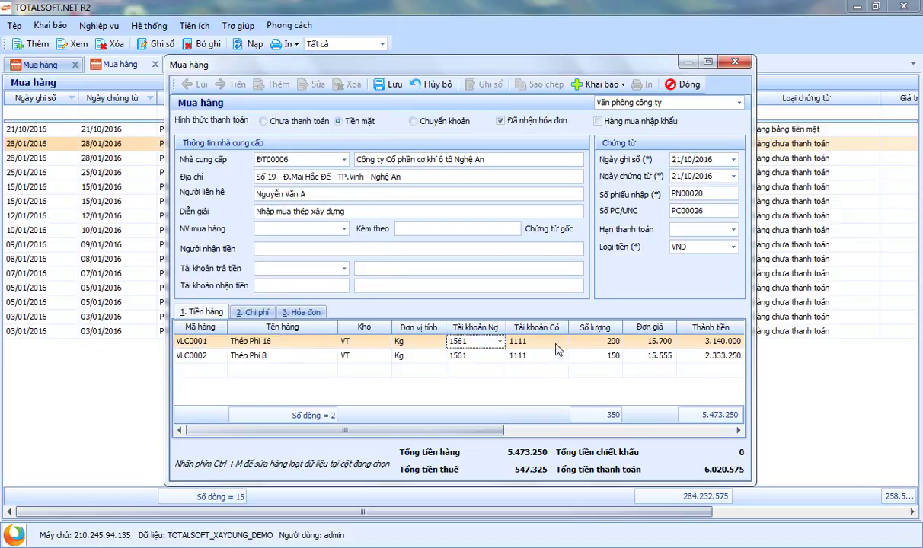
pyautogui.press('Tab')
pyautogui.click(465, 341)
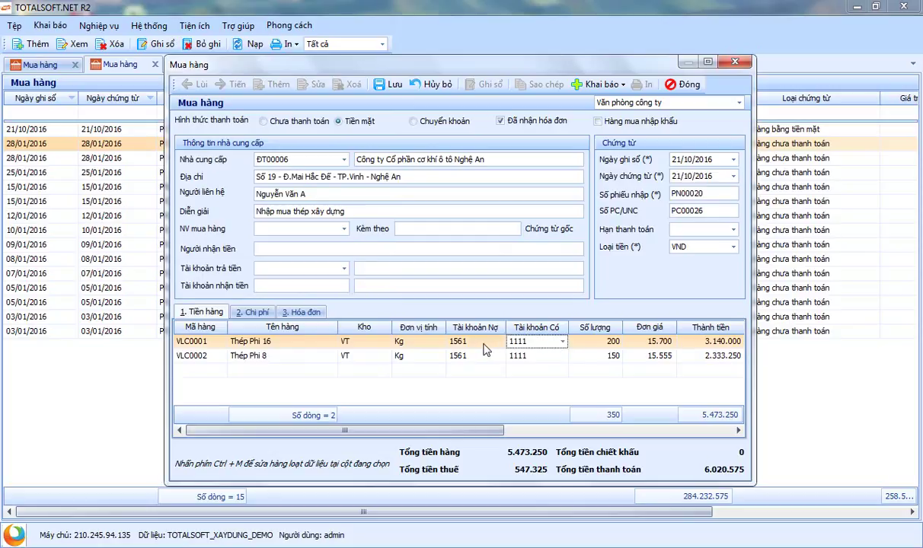
pyautogui.hotkey('alt', 'Down')
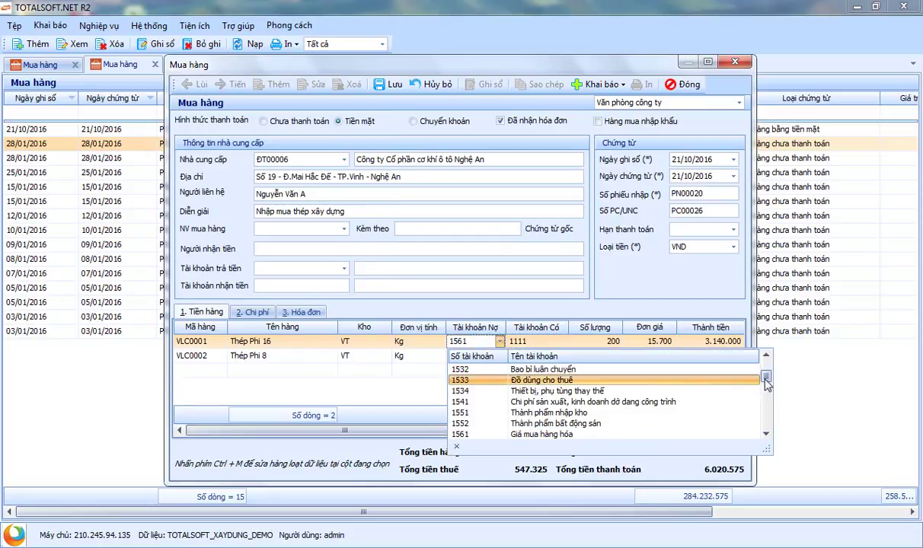
pyautogui.scroll(5, 685, 392)
pyautogui.scroll(-4, 576, 413)
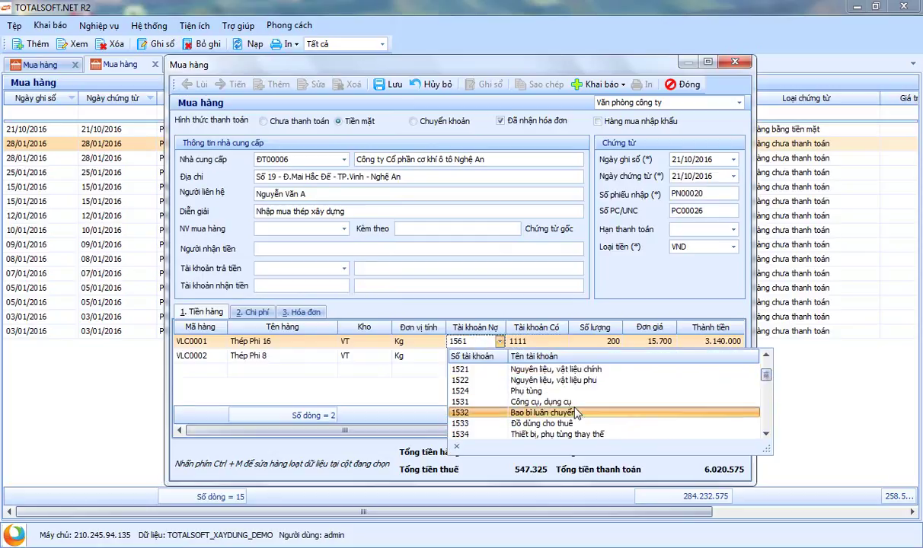
pyautogui.click(548, 370)
# Set the debit account of the Thép Phi 8 goods line to 1521 as well.
pyautogui.click(499, 356)
pyautogui.click(500, 356)
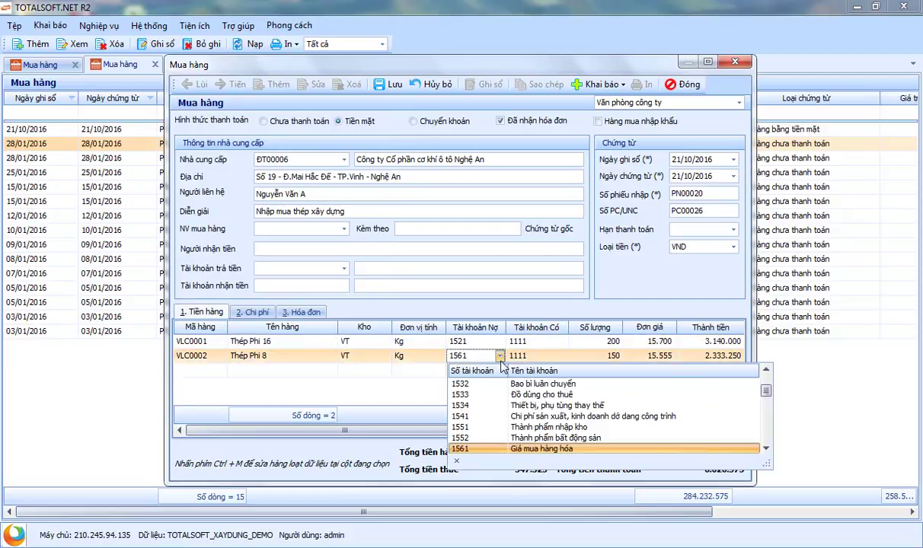
pyautogui.scroll(2, 510, 394)
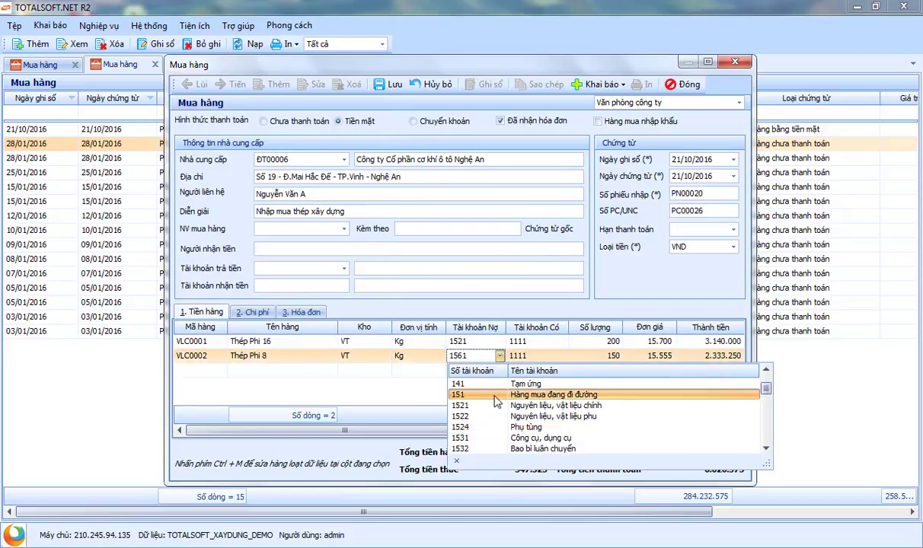
pyautogui.click(492, 407)
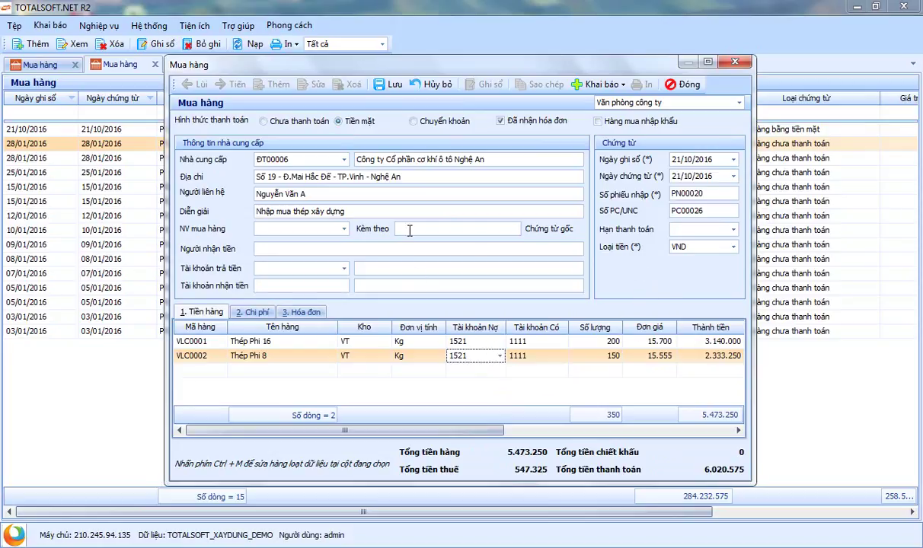
# Review the cash recipient and payment voucher number fields, then save the cash purchase voucher.
pyautogui.click(258, 248)
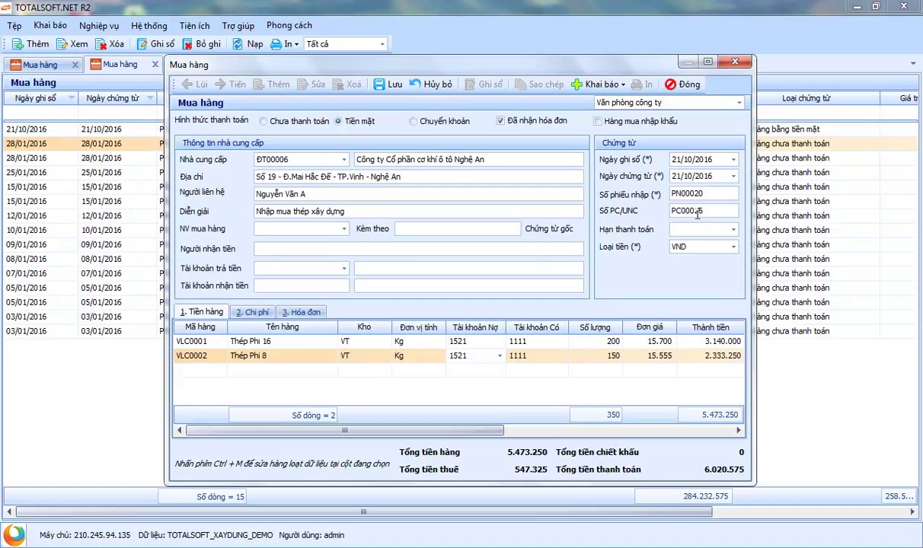
pyautogui.moveTo(711, 212); pyautogui.dragTo(672, 211)
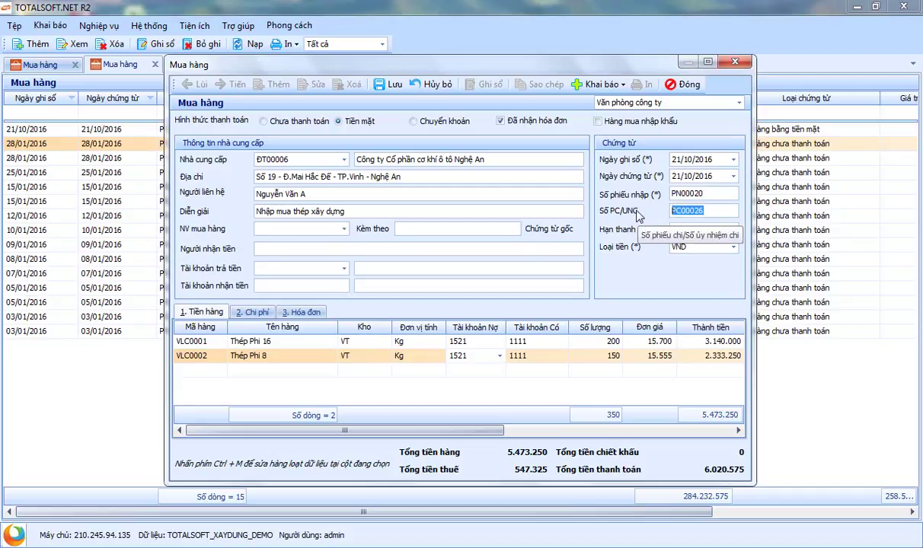
pyautogui.click(390, 84)
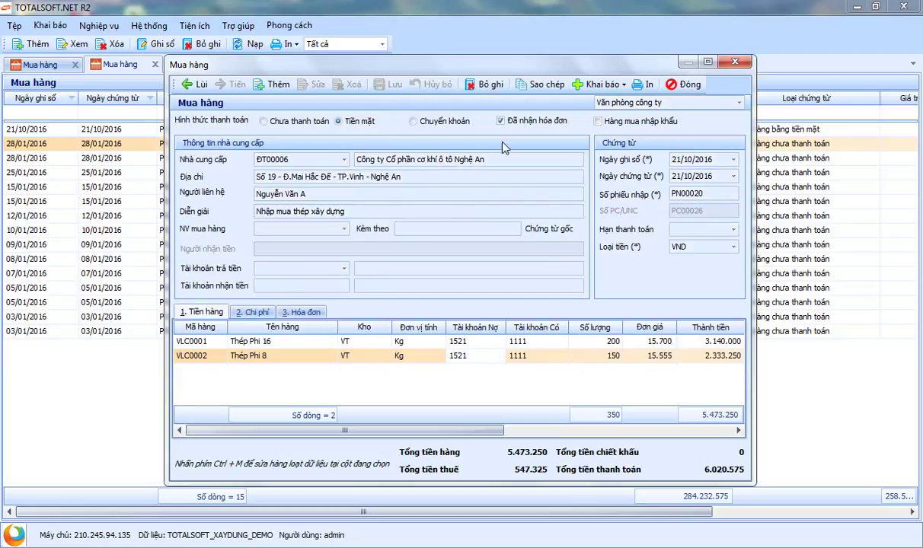
# Preview the voucher's 01-VT-Phiếu nhập kho goods receipt print form, then close the preview.
pyautogui.click(644, 84)
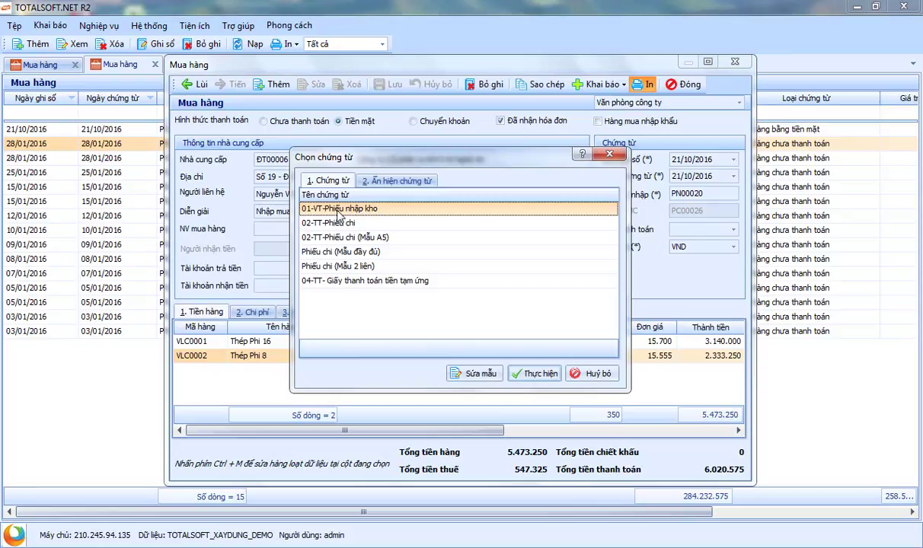
pyautogui.click(535, 373)
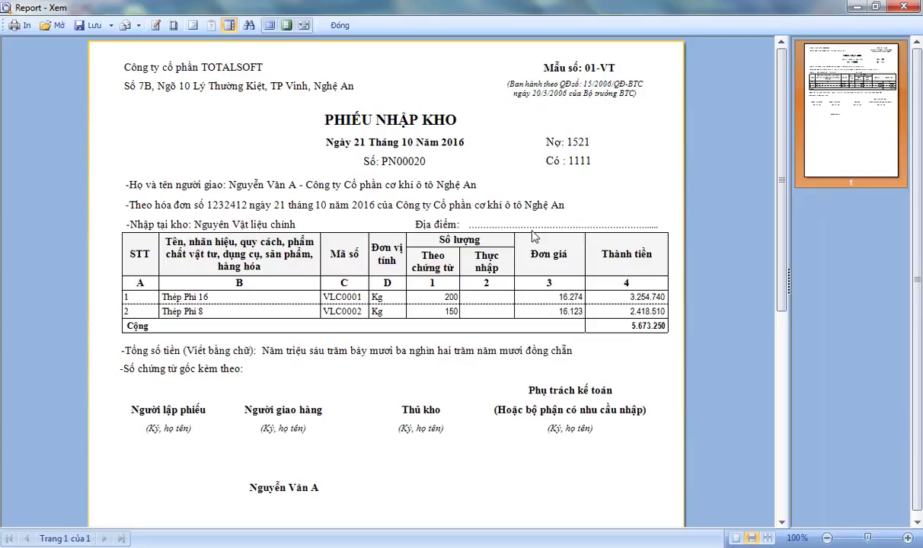
pyautogui.click(339, 25)
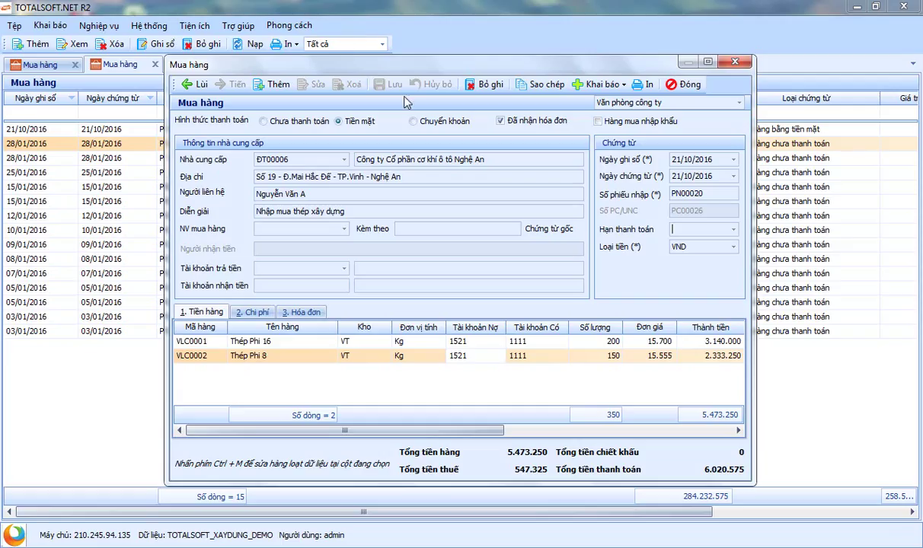
# Preview the voucher's 02-TT-Phiếu chi cash payment print form, then close the preview and the purchase voucher.
pyautogui.click(642, 85)
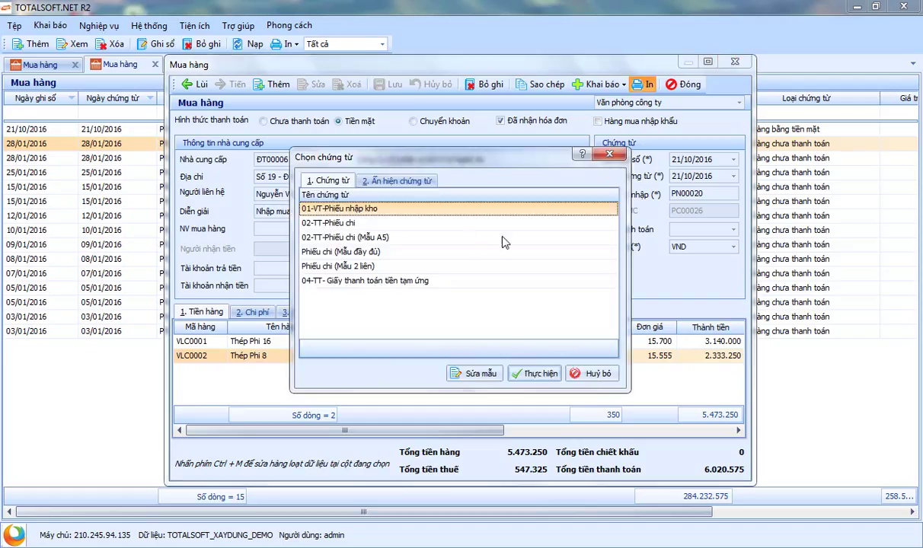
pyautogui.click(325, 225)
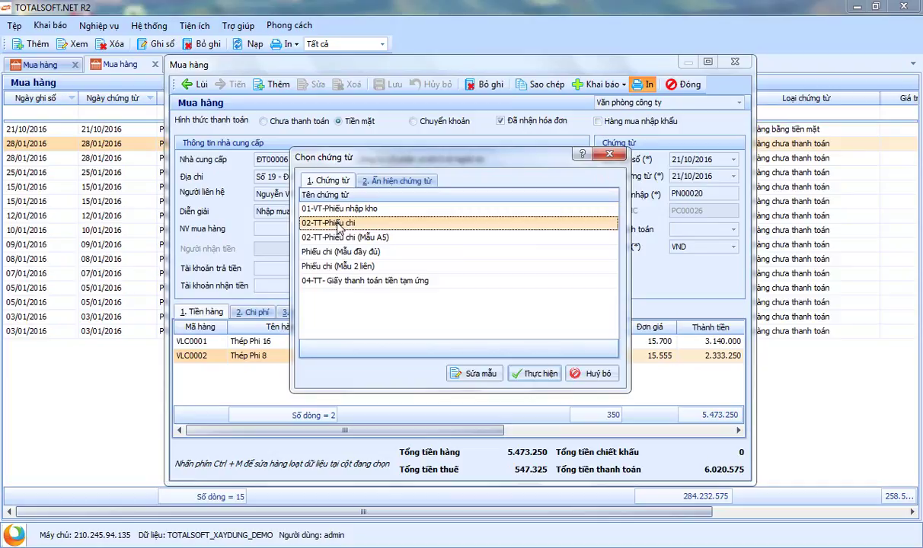
pyautogui.click(535, 373)
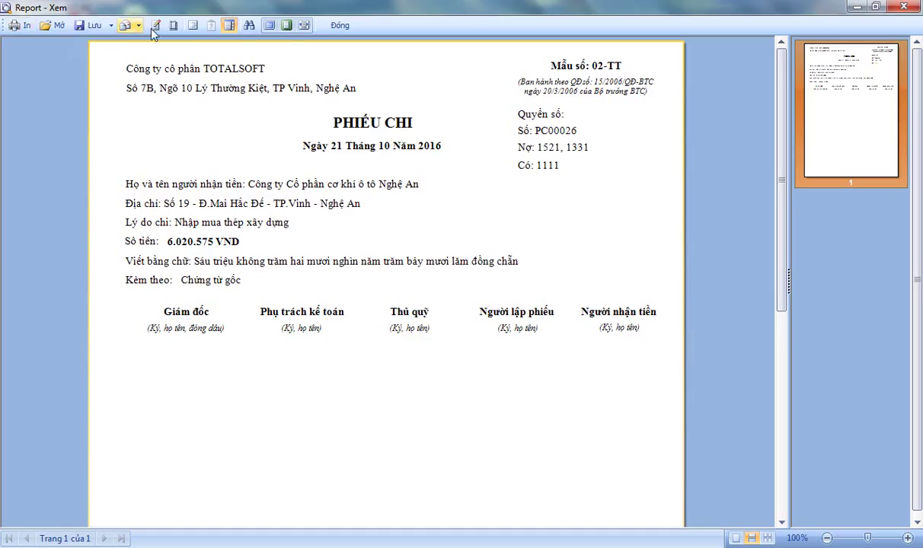
pyautogui.click(348, 29)
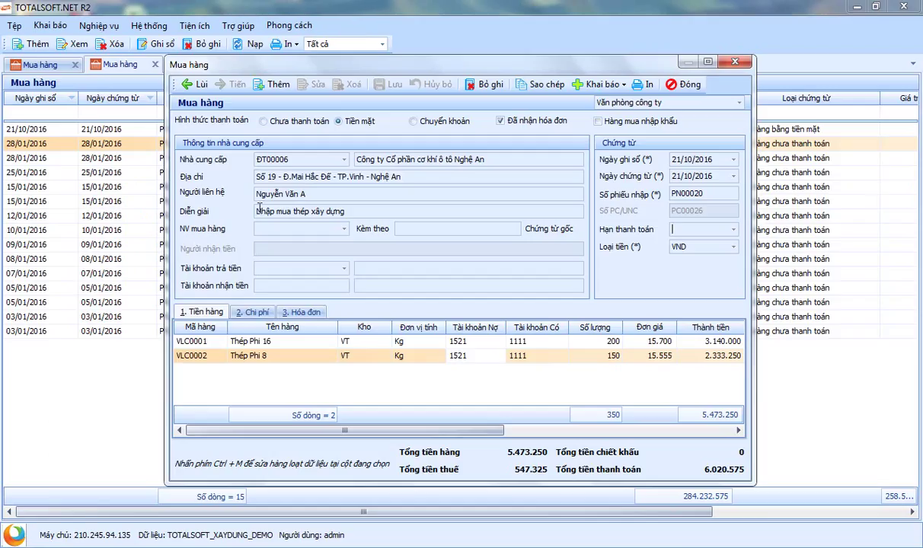
pyautogui.click(681, 84)
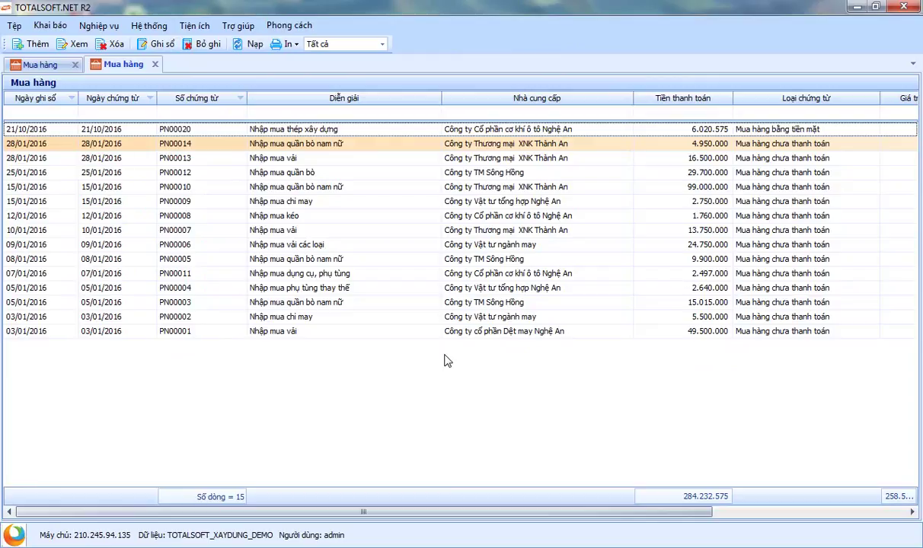